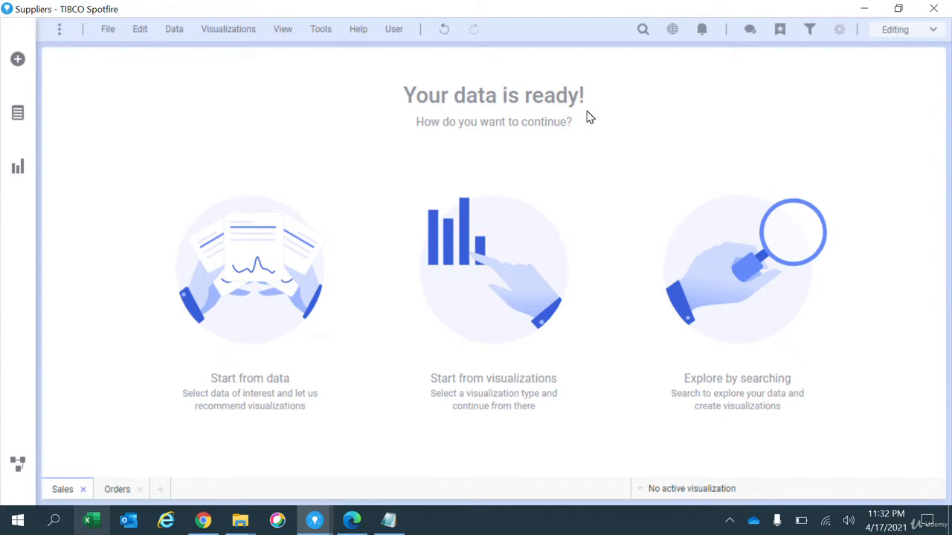
Review the data table properties, including the storage settings, relations and column matches of the Order Details table.
click(174, 37)
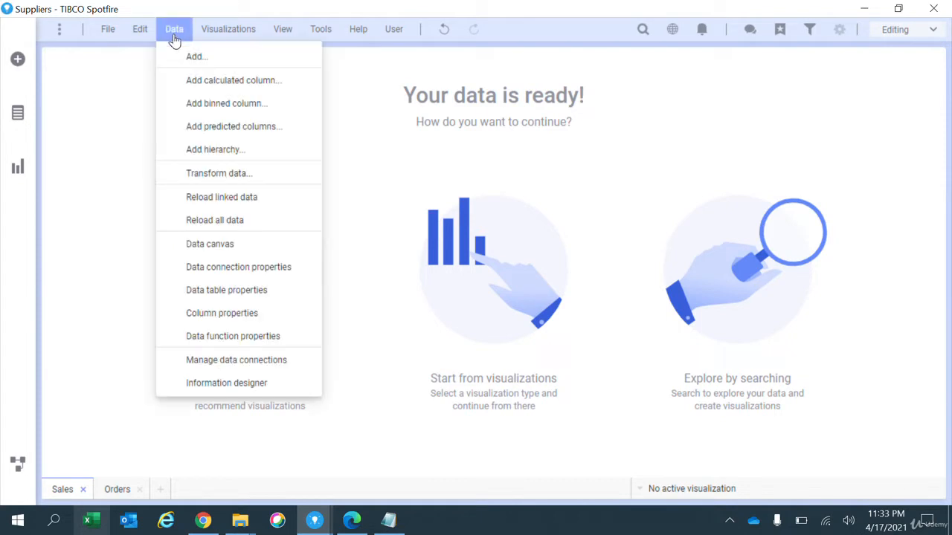
click(260, 294)
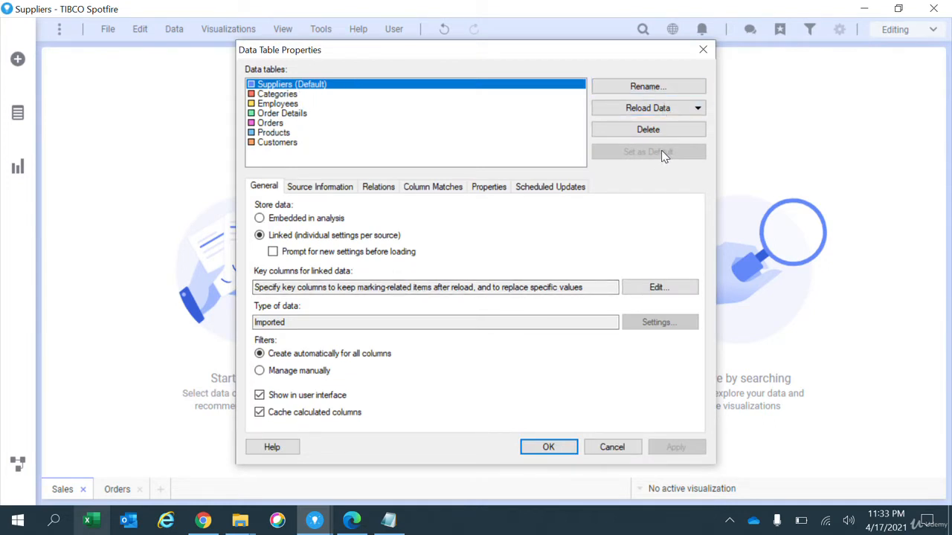
click(675, 109)
click(499, 119)
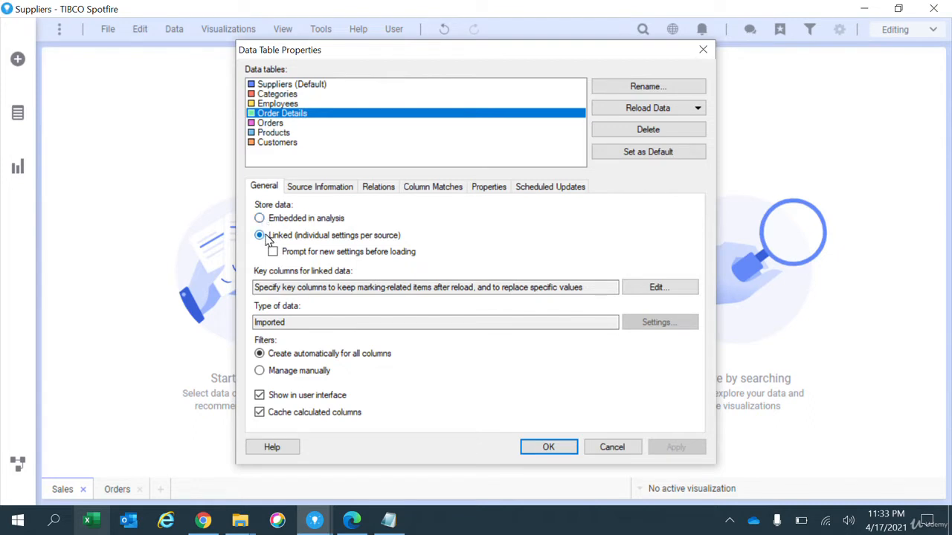
click(385, 190)
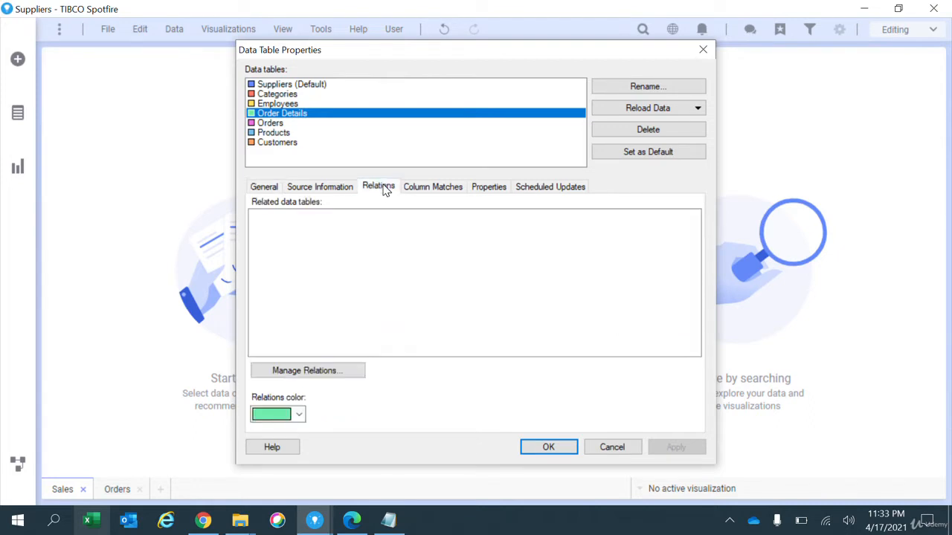
click(429, 190)
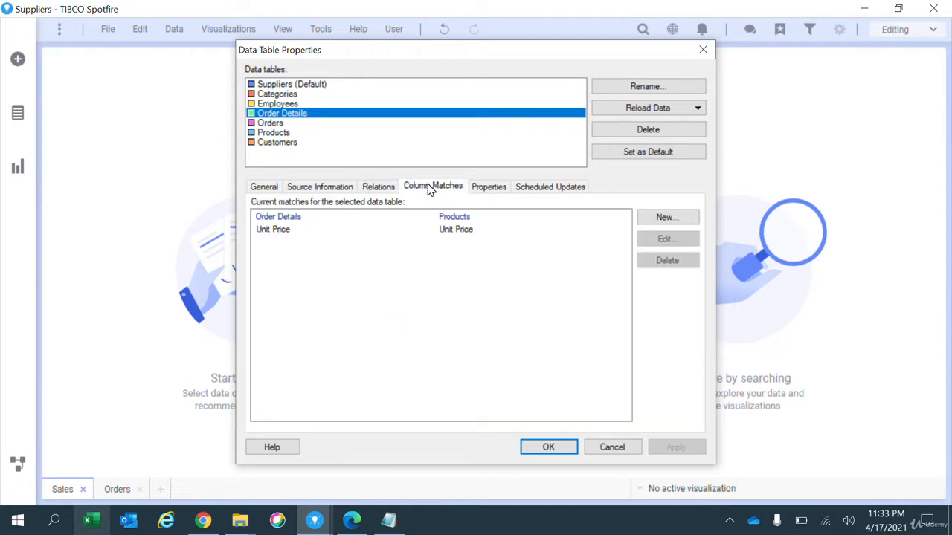
click(612, 447)
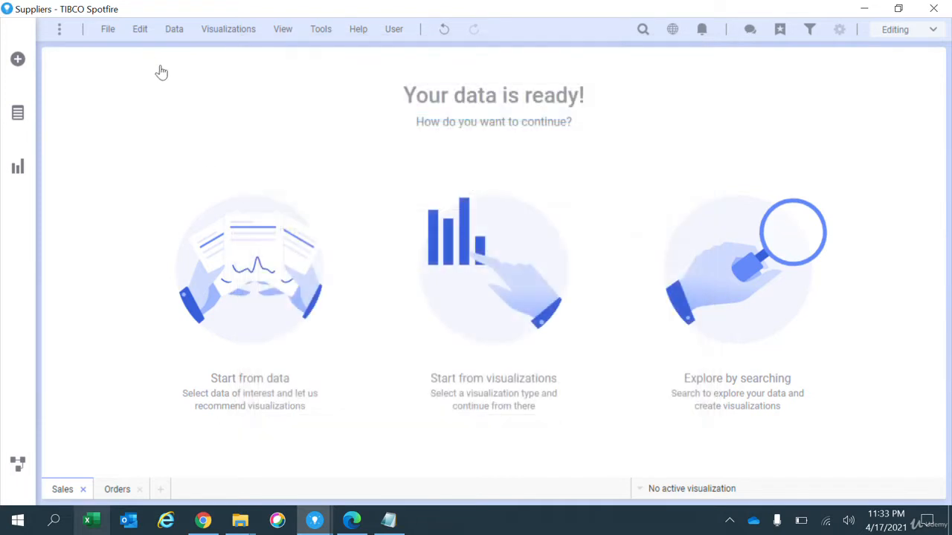
Review the Suppliers table's column properties, including the options for inserting columns and the Supplier ID column's formatting and property list.
click(173, 33)
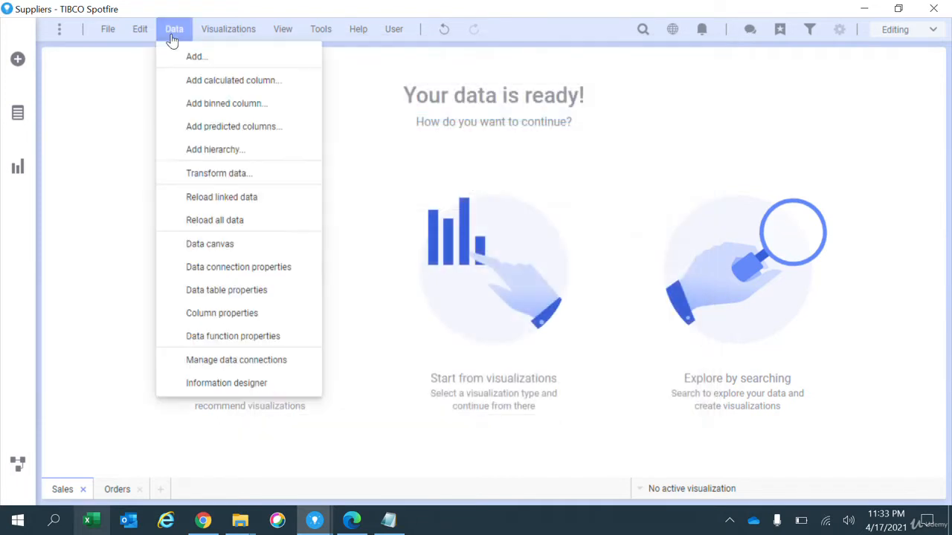
click(266, 321)
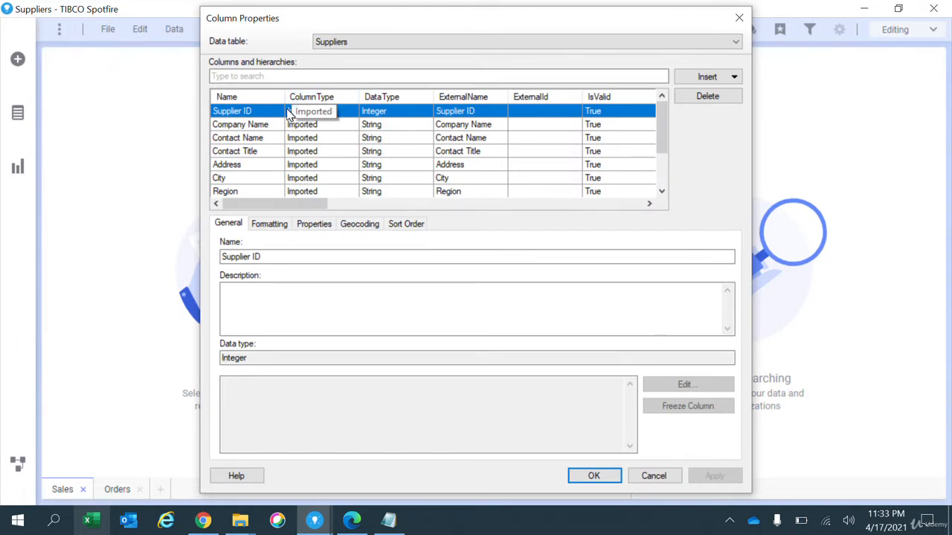
click(363, 42)
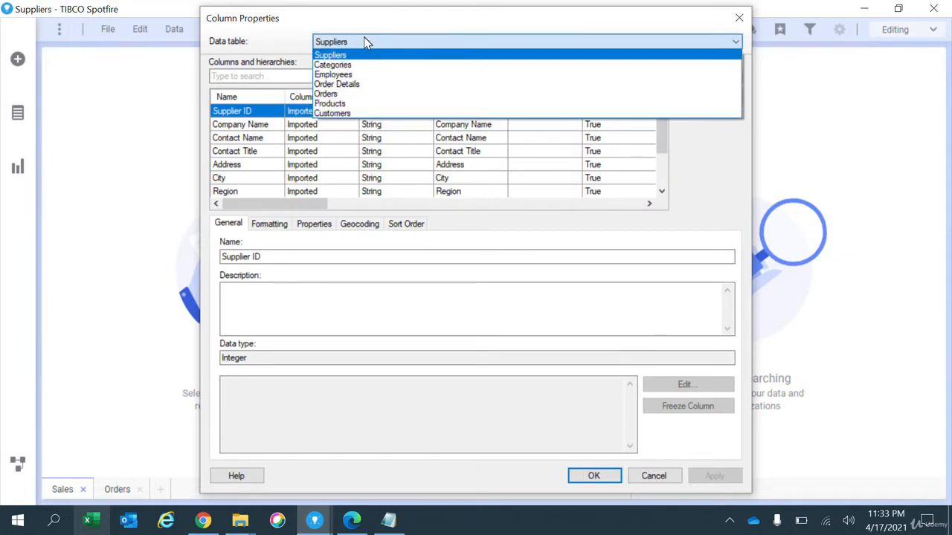
click(312, 35)
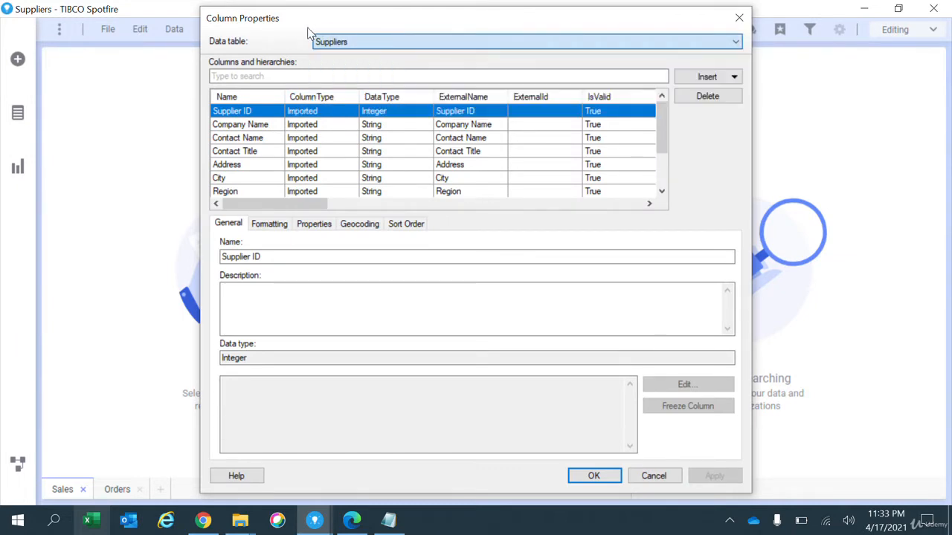
click(708, 77)
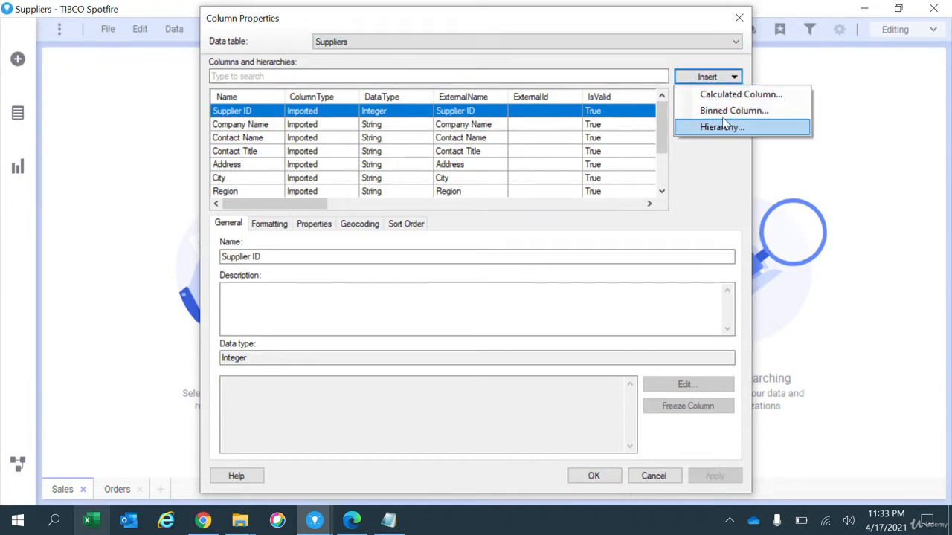
click(713, 164)
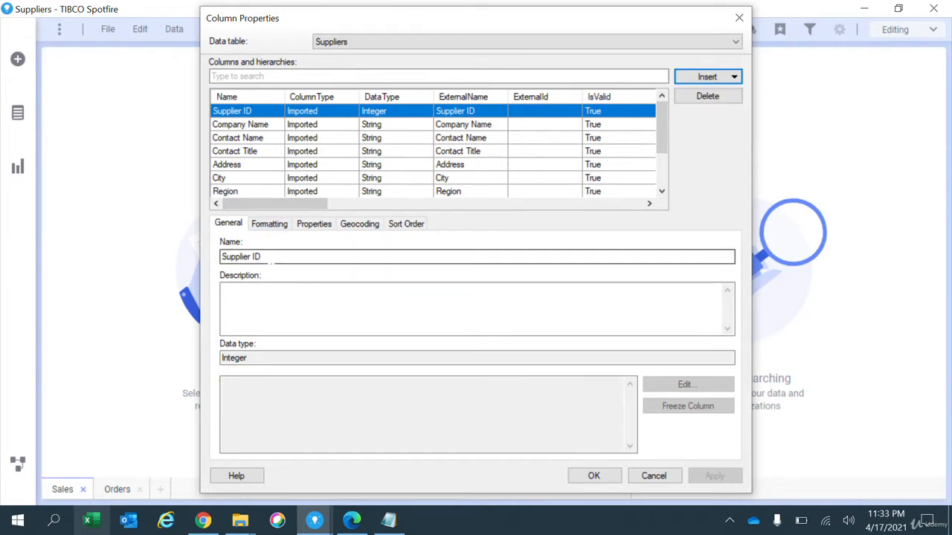
click(270, 225)
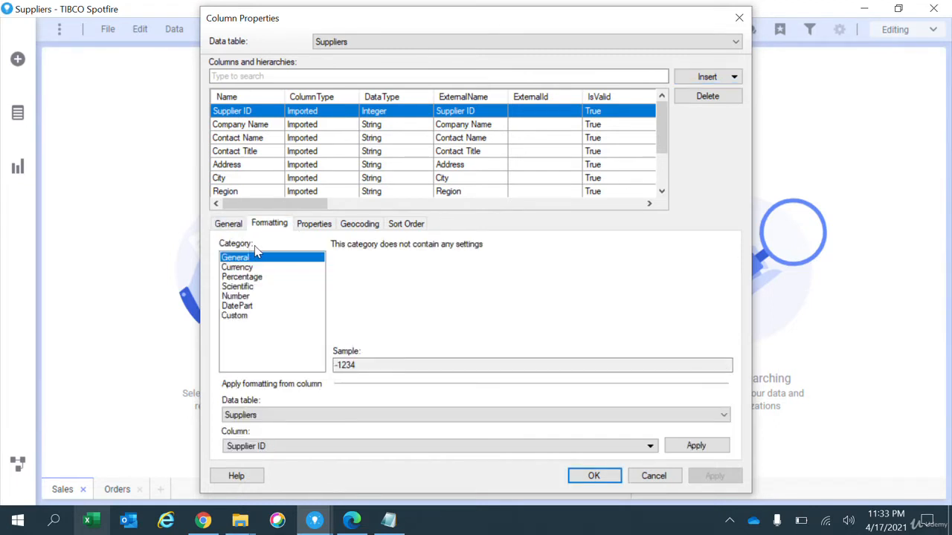
click(315, 228)
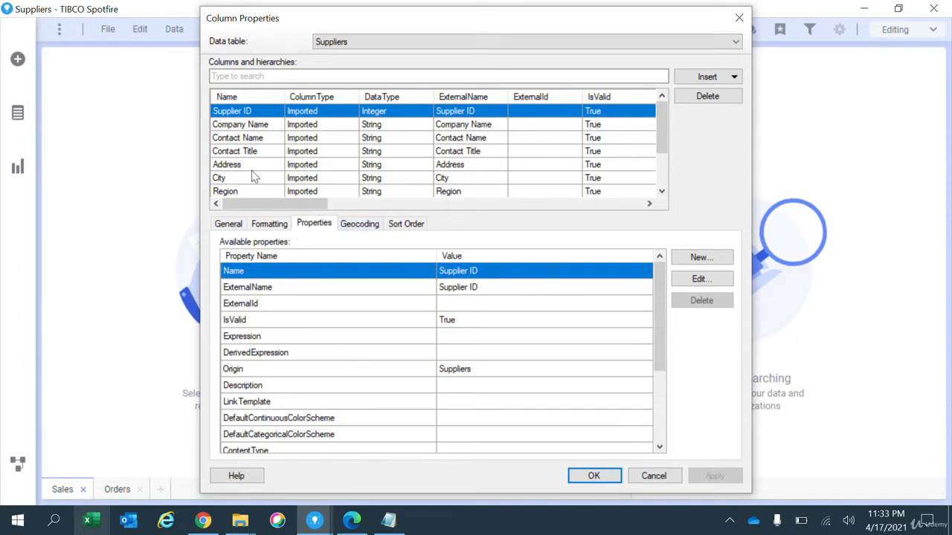
scroll(252, 170, down, 2)
Examine the column properties of the Orders and Order Details tables, including the formatting of the Unit Price column.
click(365, 45)
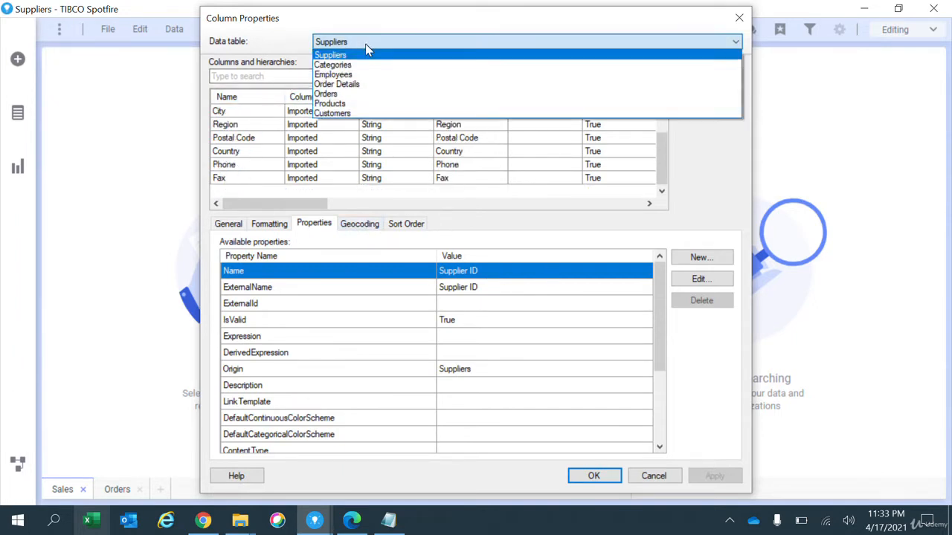
click(331, 90)
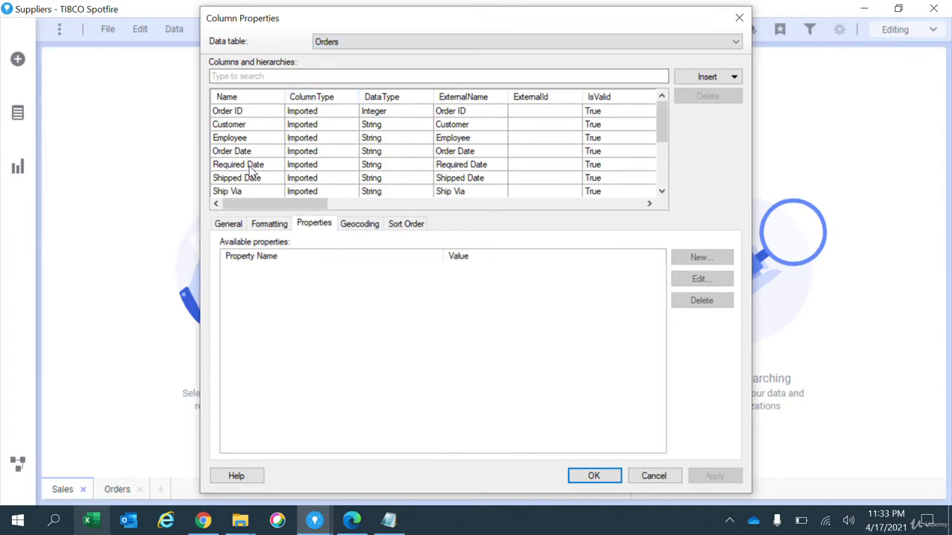
scroll(253, 169, down, 3)
click(372, 42)
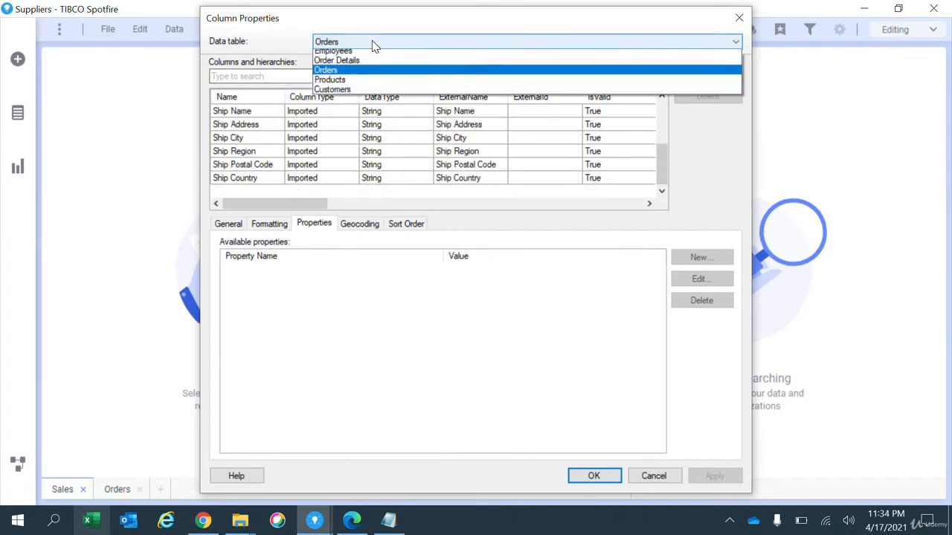
click(376, 89)
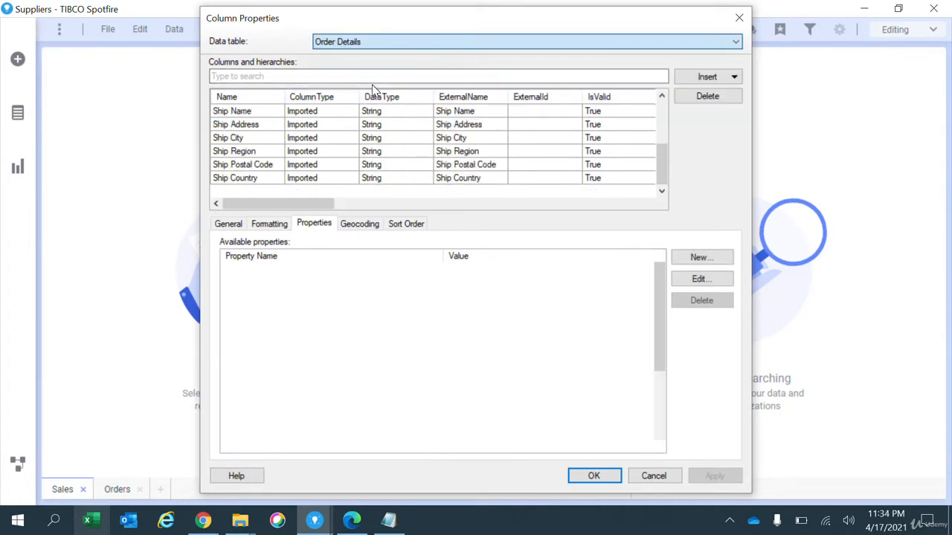
click(251, 138)
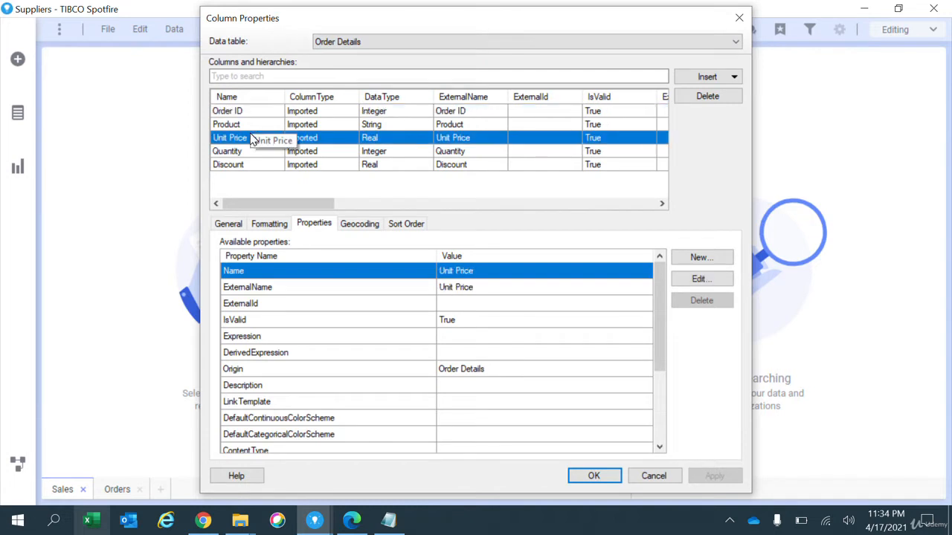
click(269, 224)
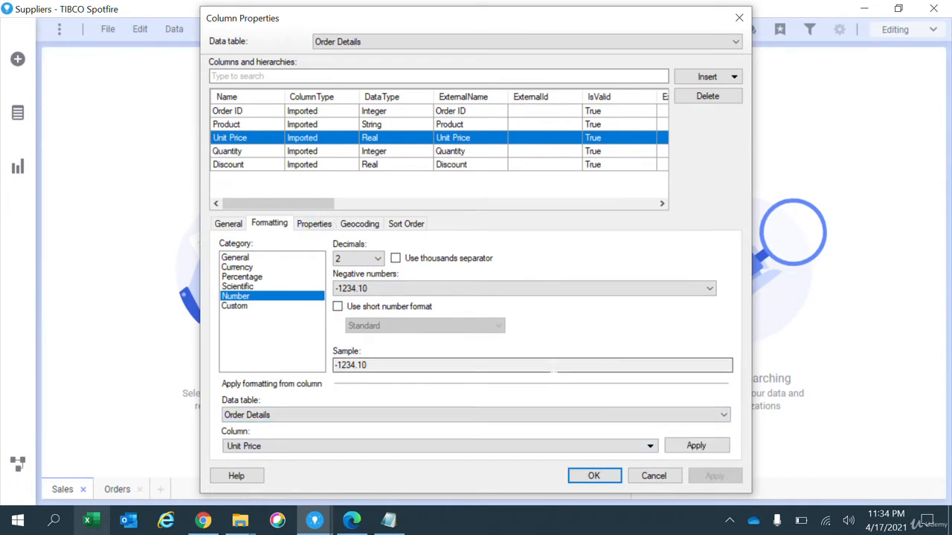
click(593, 477)
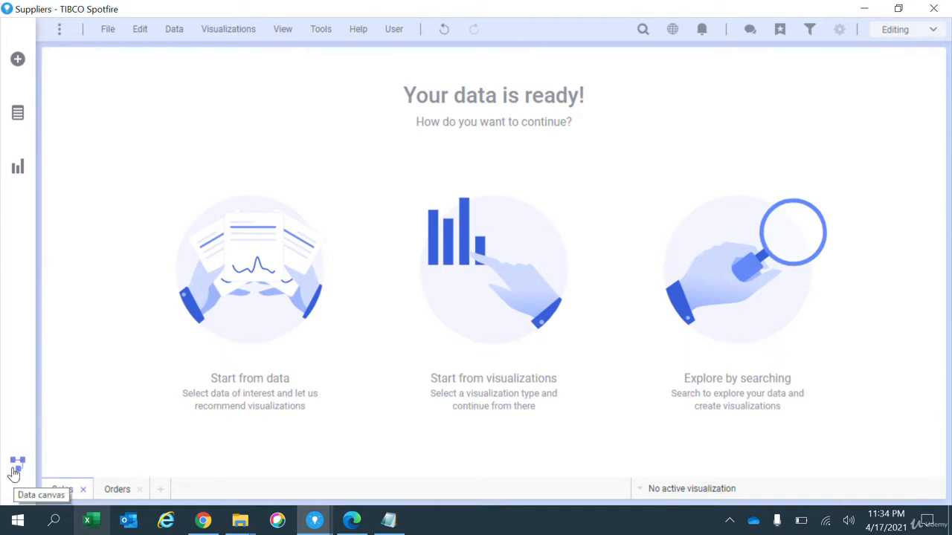
In the data canvas, start adding columns to the Orders table from a linked copy of the Order Details table.
click(15, 468)
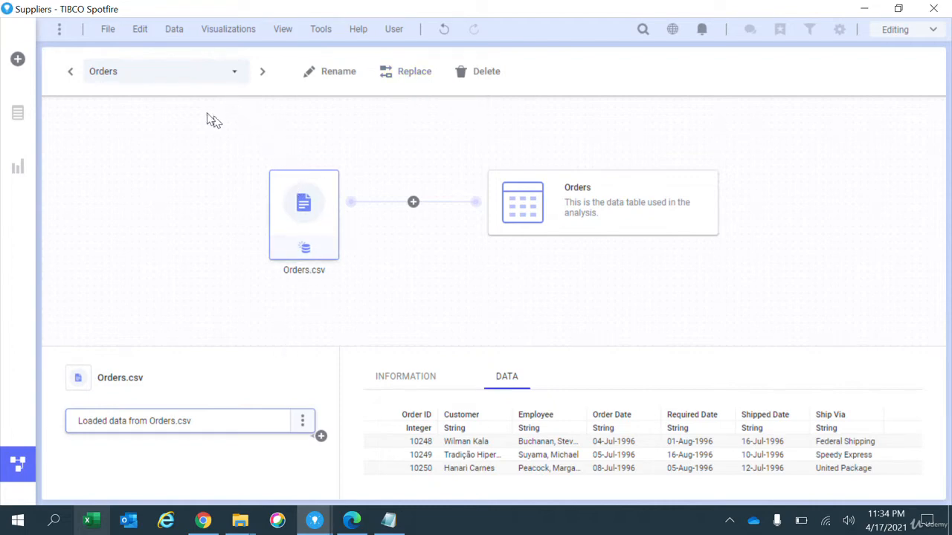
click(414, 204)
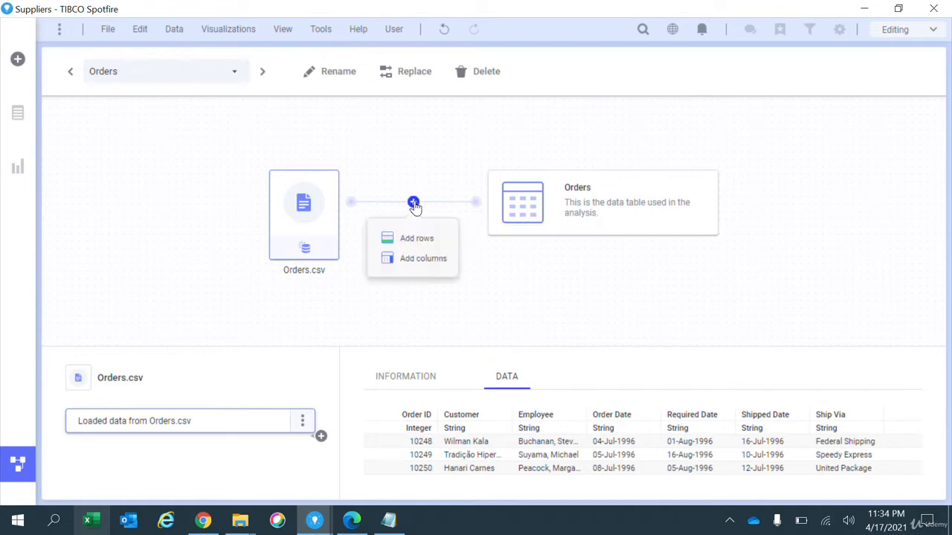
click(429, 265)
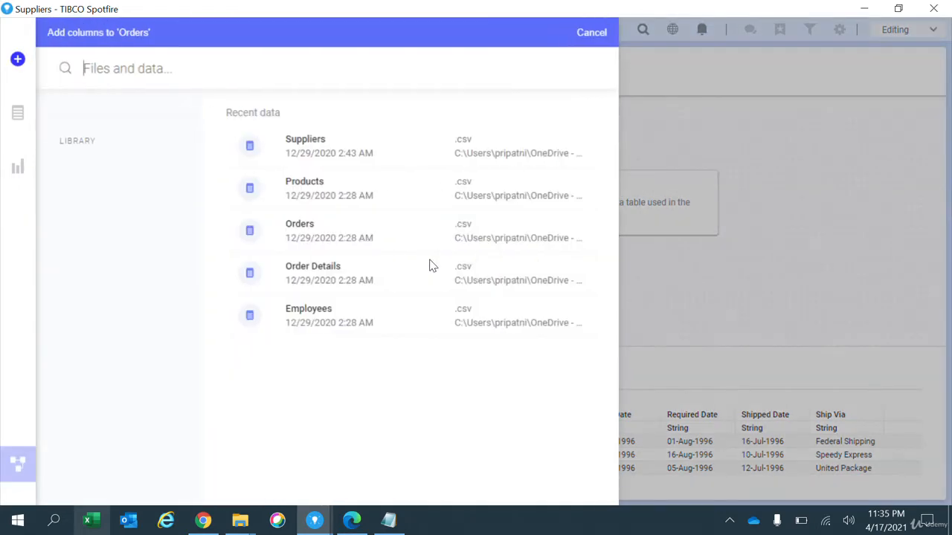
click(353, 273)
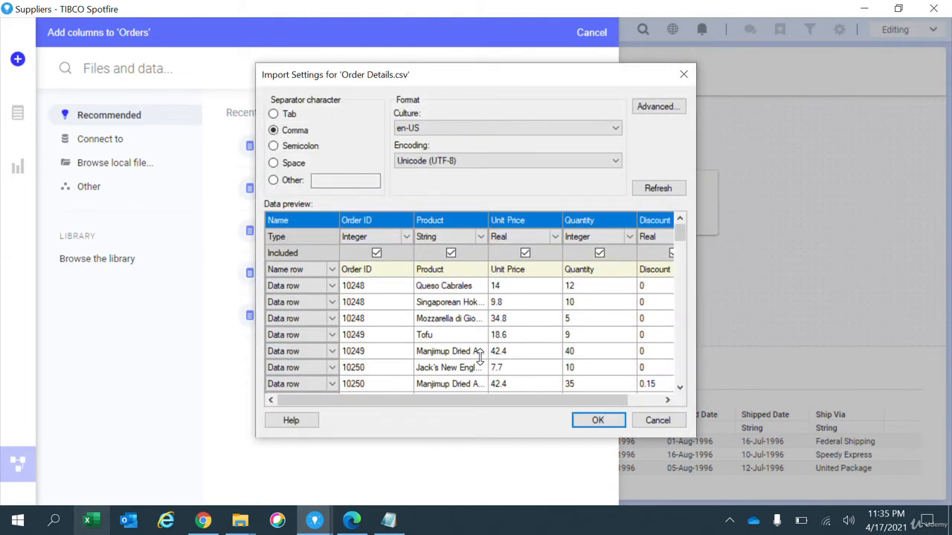
click(658, 421)
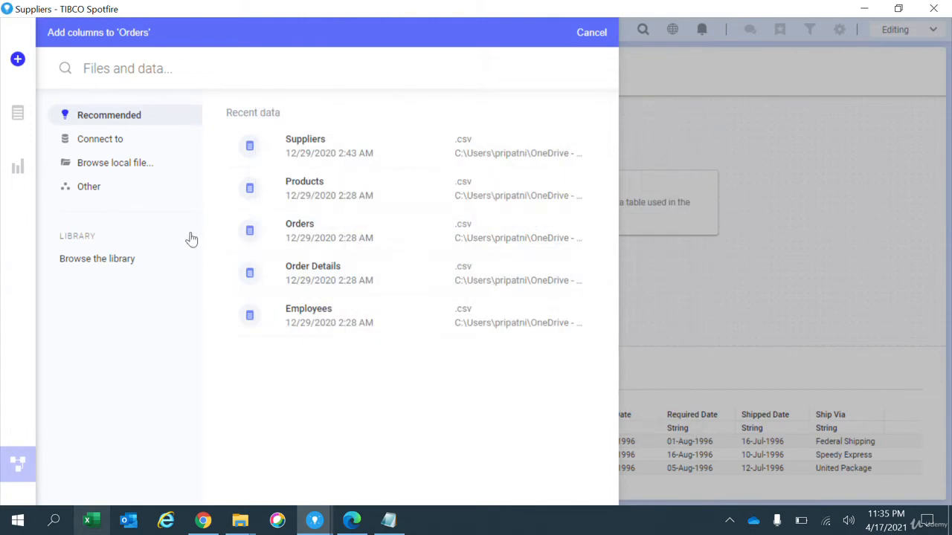
click(102, 190)
scroll(355, 354, down, 2)
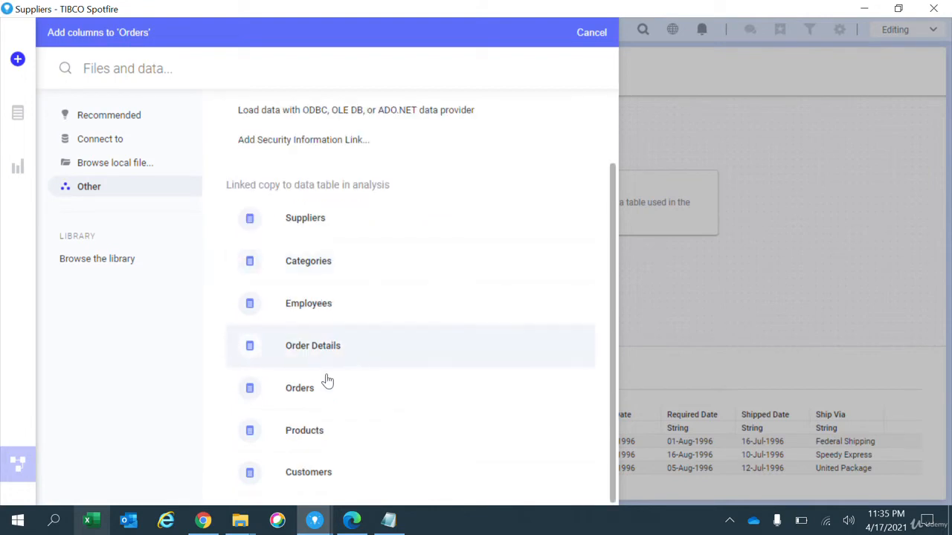
click(348, 355)
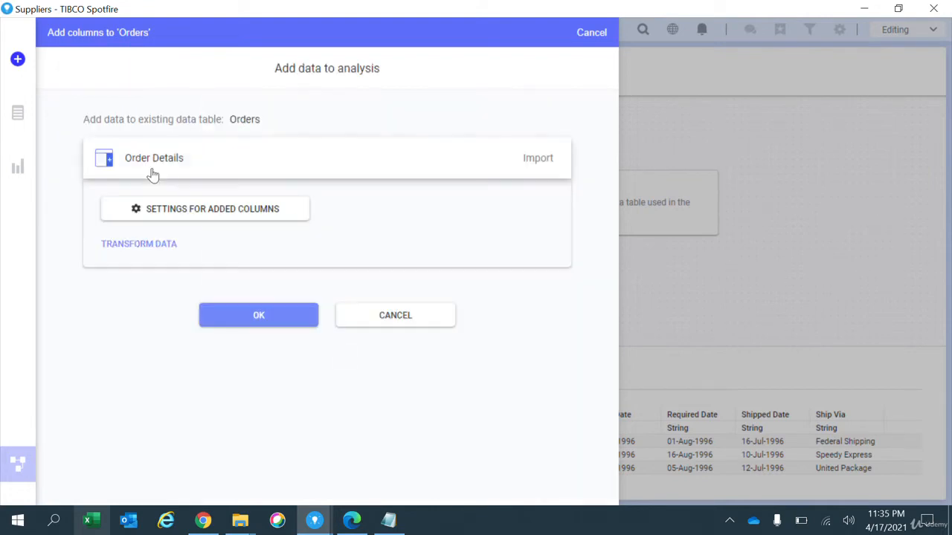
Open the settings for the added columns and review the Order ID match and the columns available for another match.
click(192, 212)
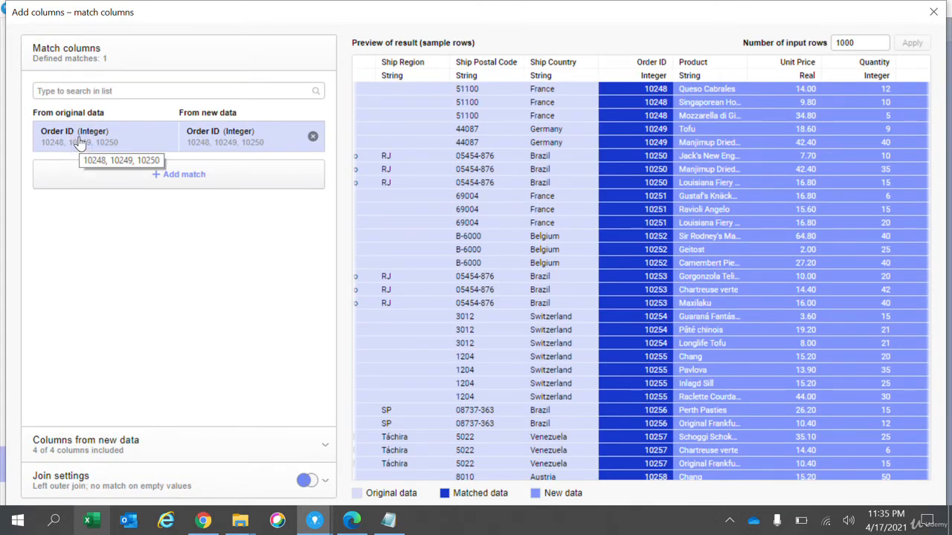
click(191, 174)
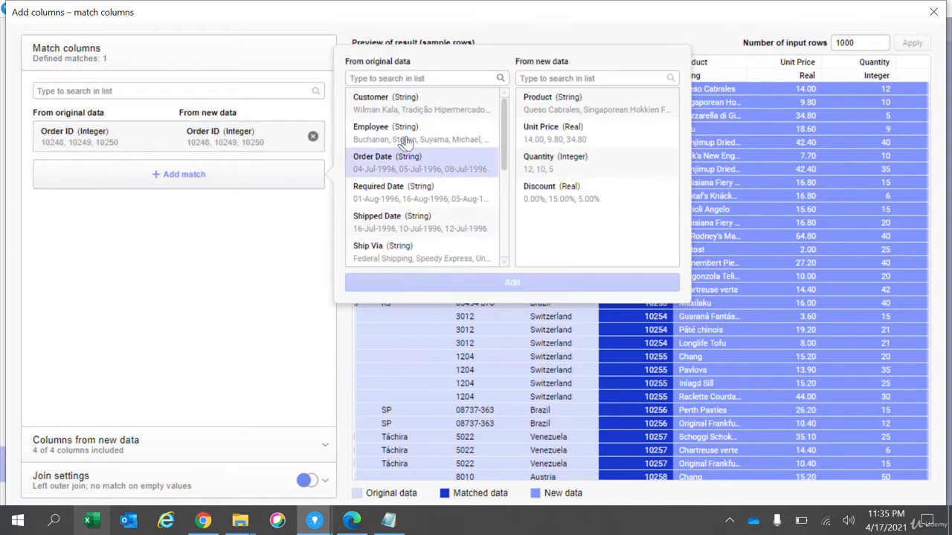
click(289, 213)
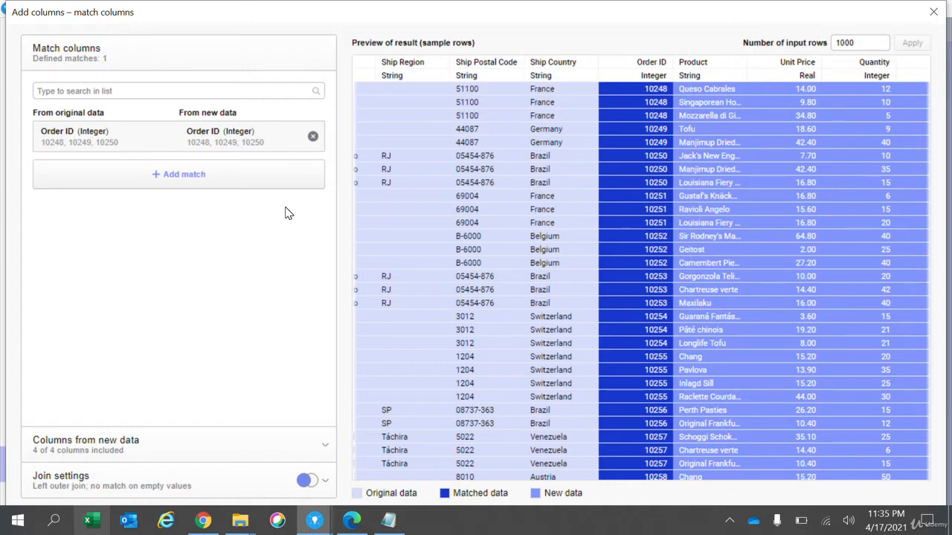
Exclude Product, Discount and Quantity from the new data so that only the Unit Price column is added.
click(118, 446)
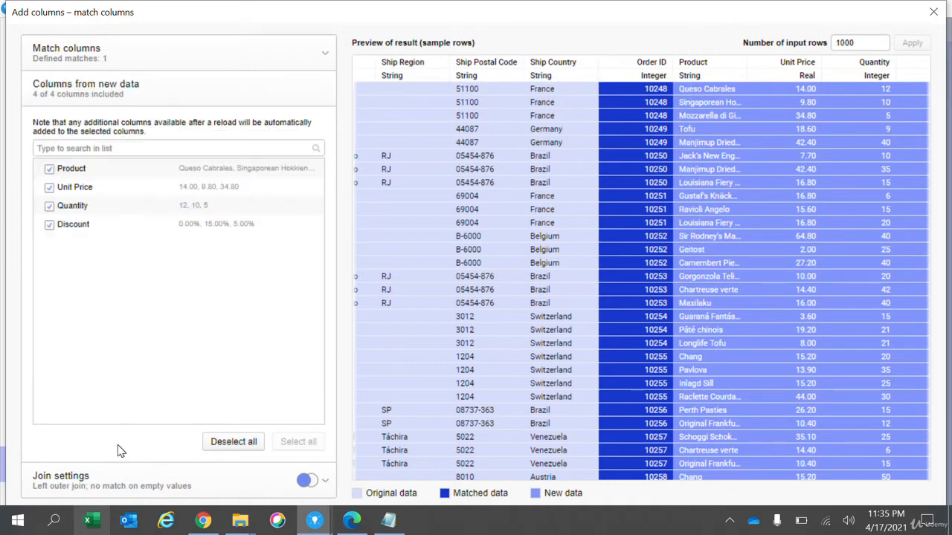
click(50, 169)
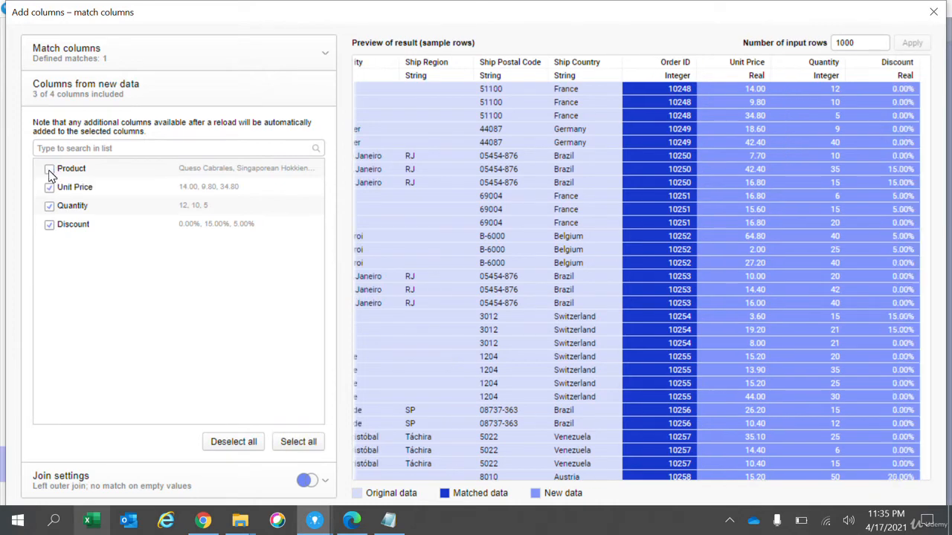
click(49, 224)
click(50, 207)
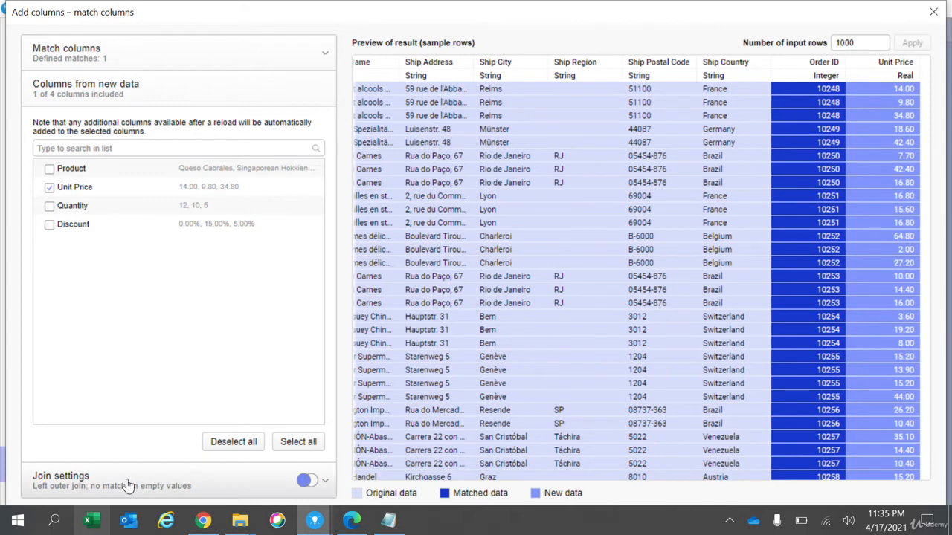
Preview the other join types in the join settings, from Left single match to Right single match, and return to Left outer join.
click(128, 485)
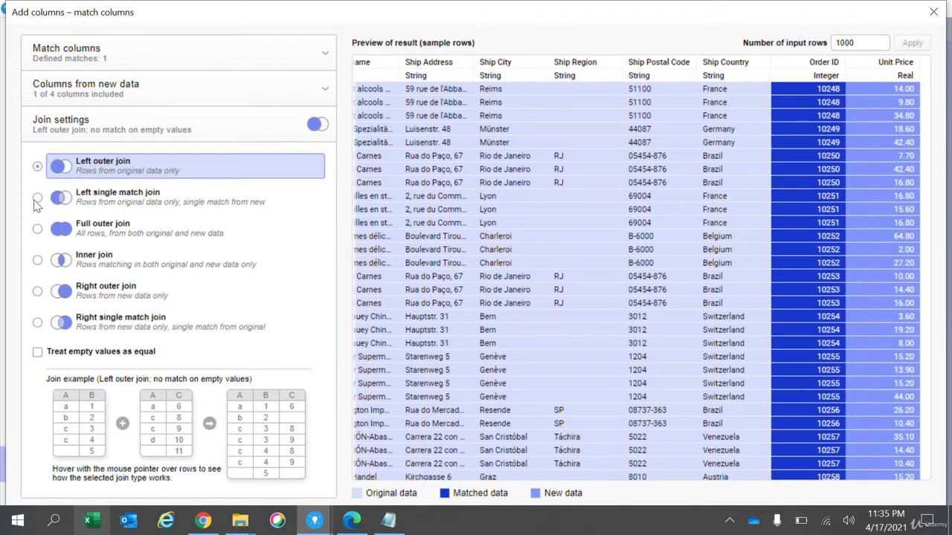
click(38, 198)
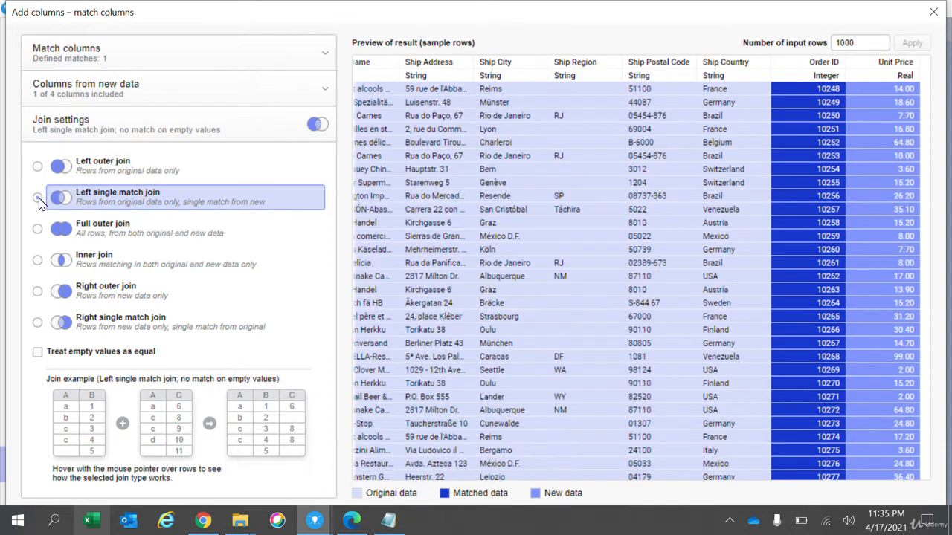
click(38, 231)
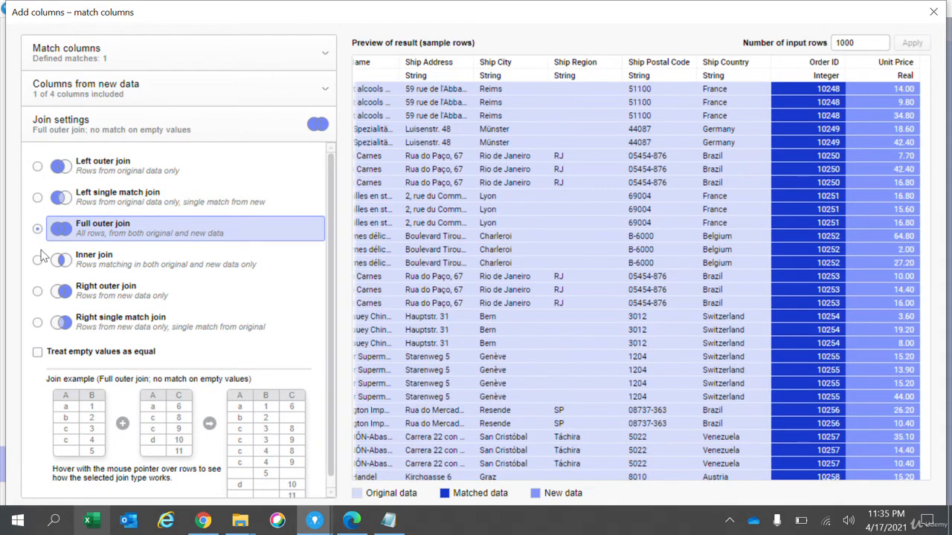
click(38, 261)
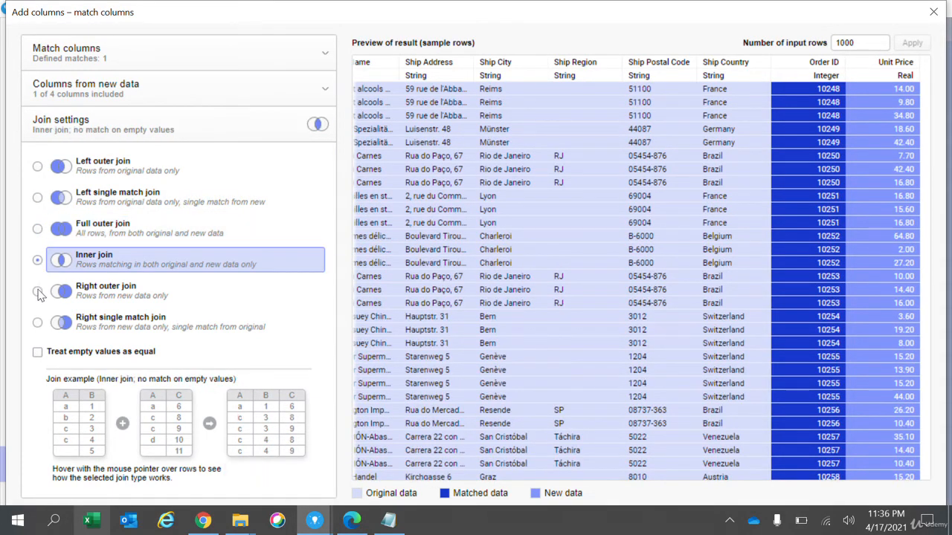
click(38, 291)
click(38, 325)
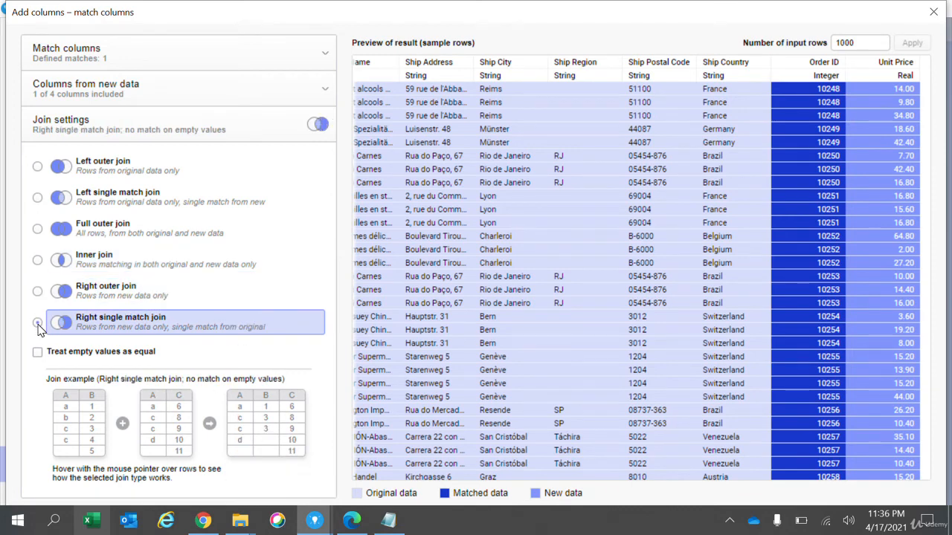
click(38, 167)
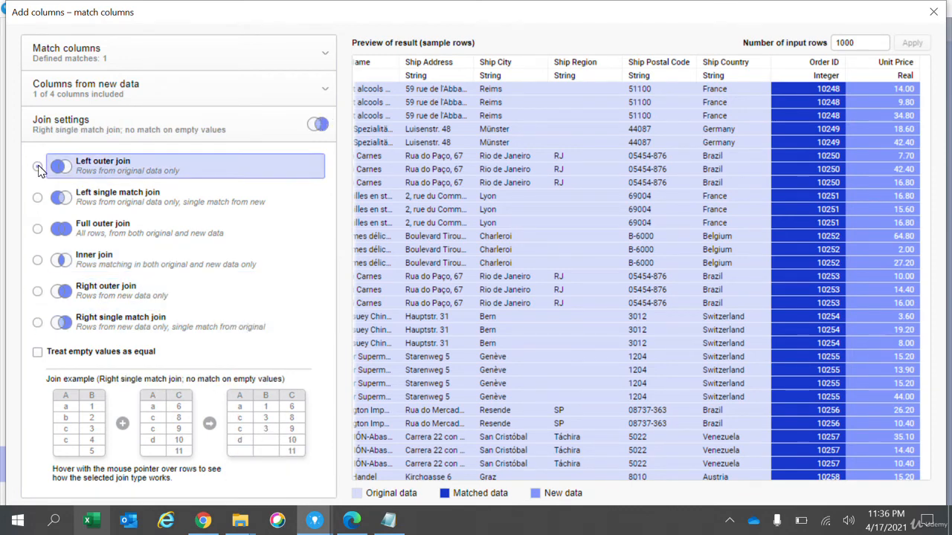
Accept the match and join settings and add the Order Details data to the Orders table.
drag(5, 3, 56, 45)
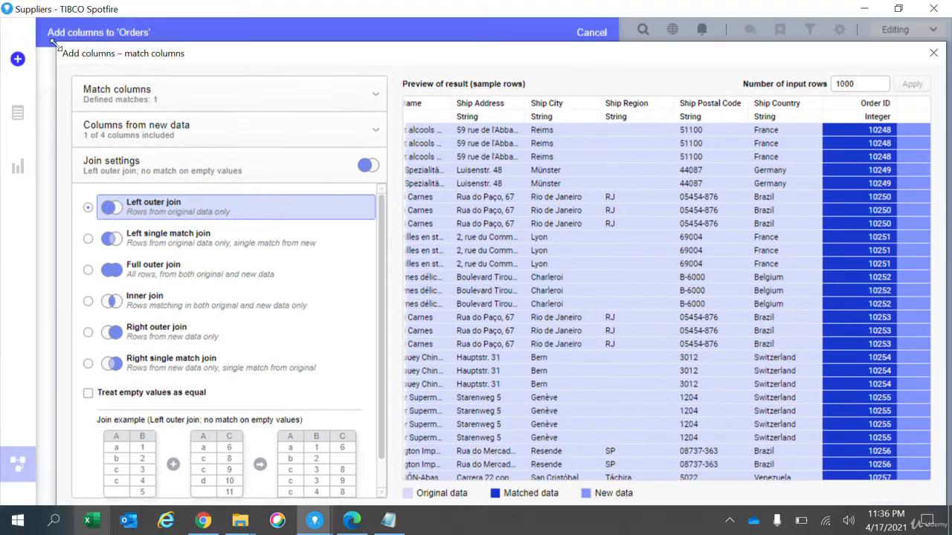
drag(408, 60, 357, 27)
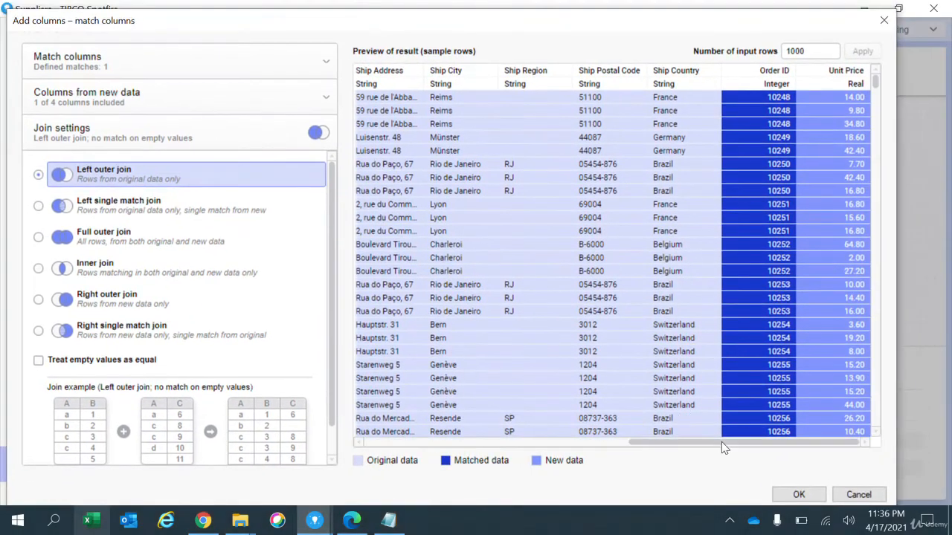
click(797, 494)
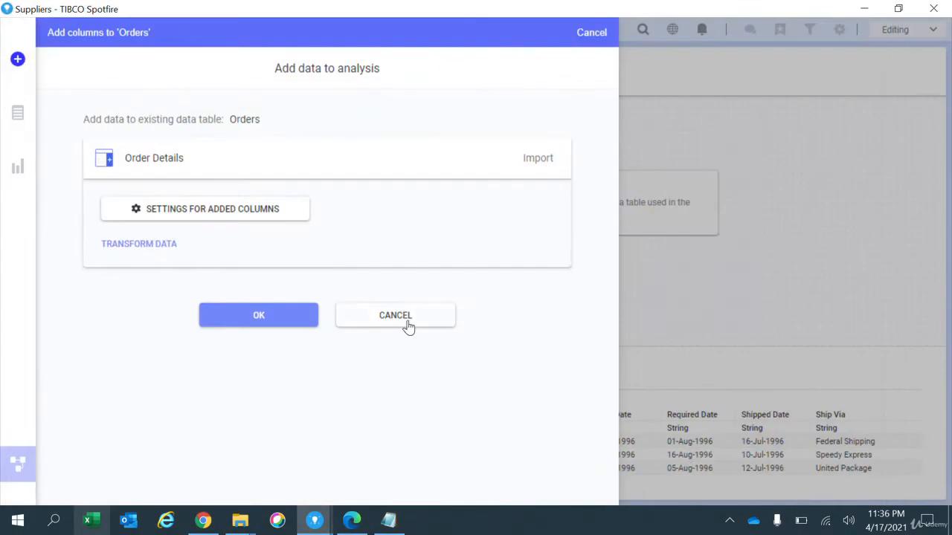
click(298, 320)
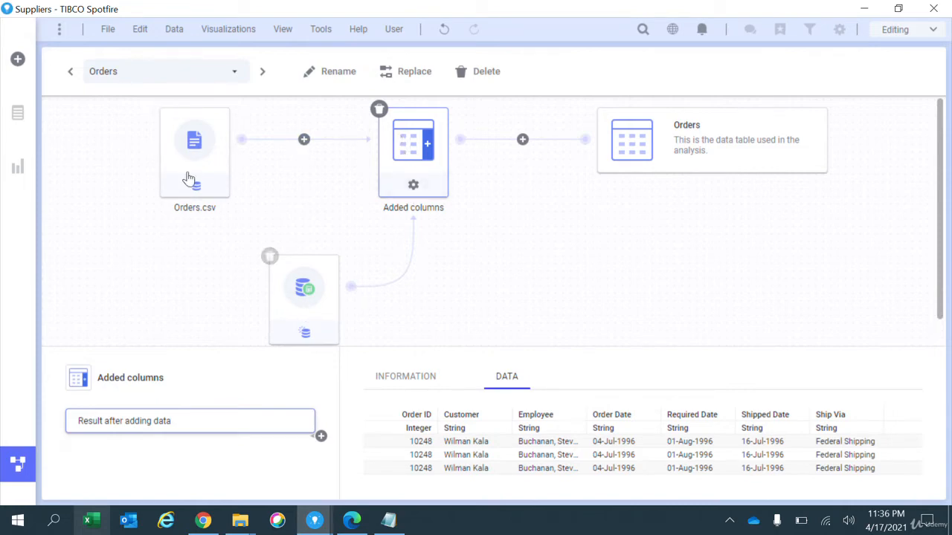
Inspect the Orders.csv and Order Details sources, the added-columns settings and the resulting data including the Unit Price column.
click(196, 149)
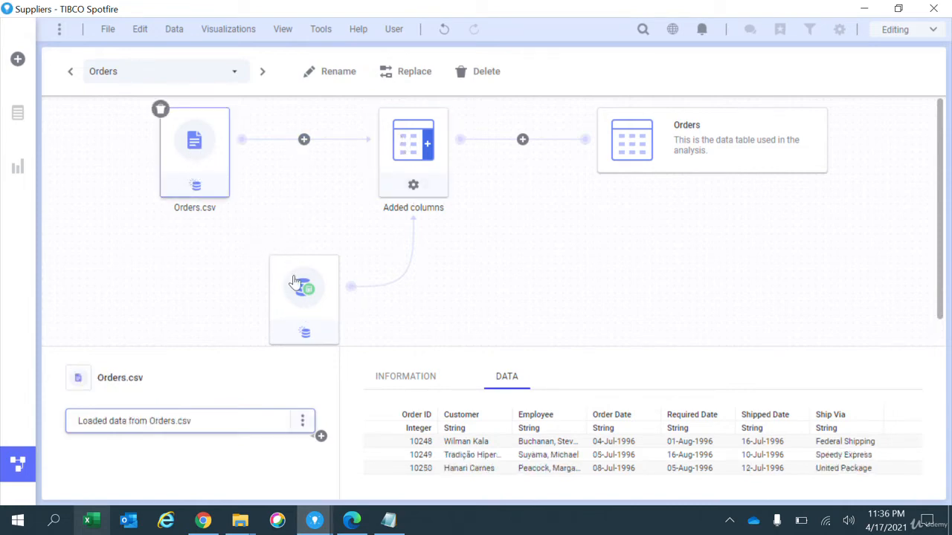
click(322, 283)
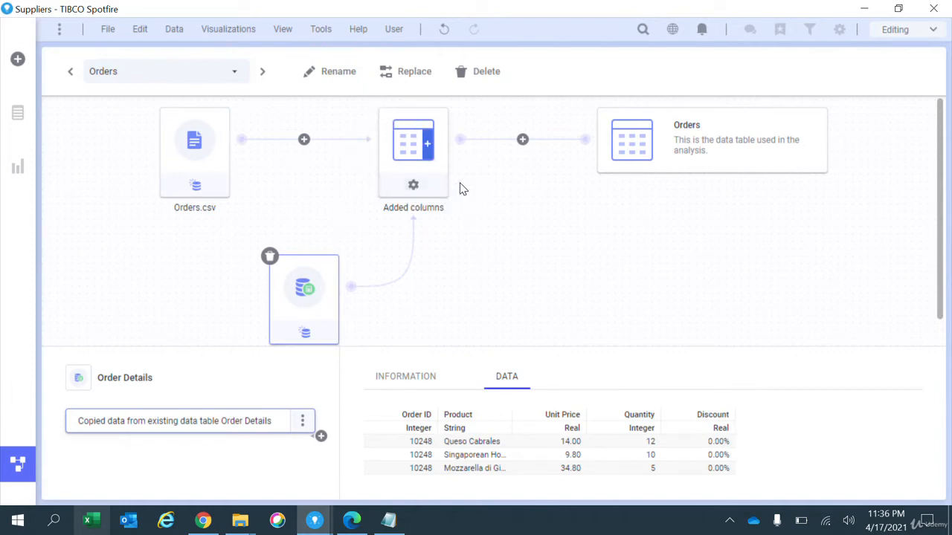
click(415, 187)
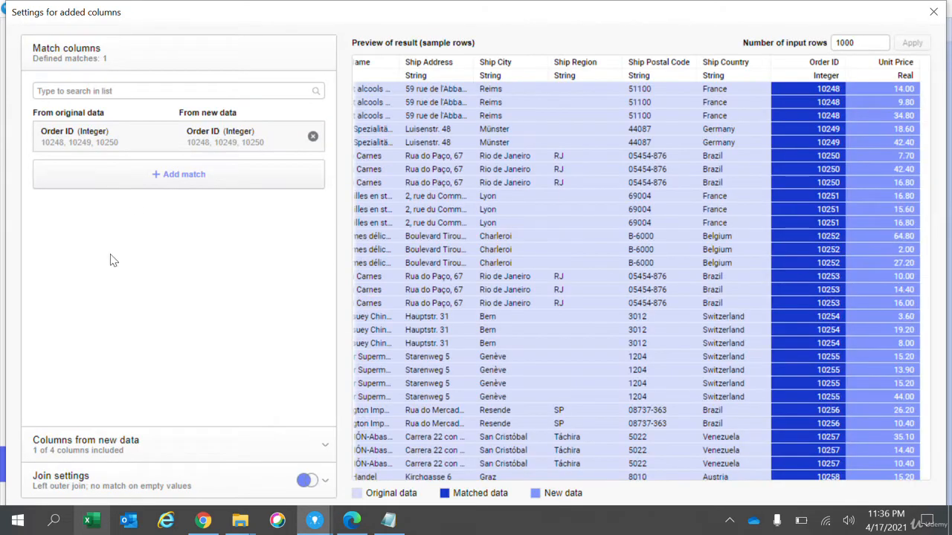
click(153, 456)
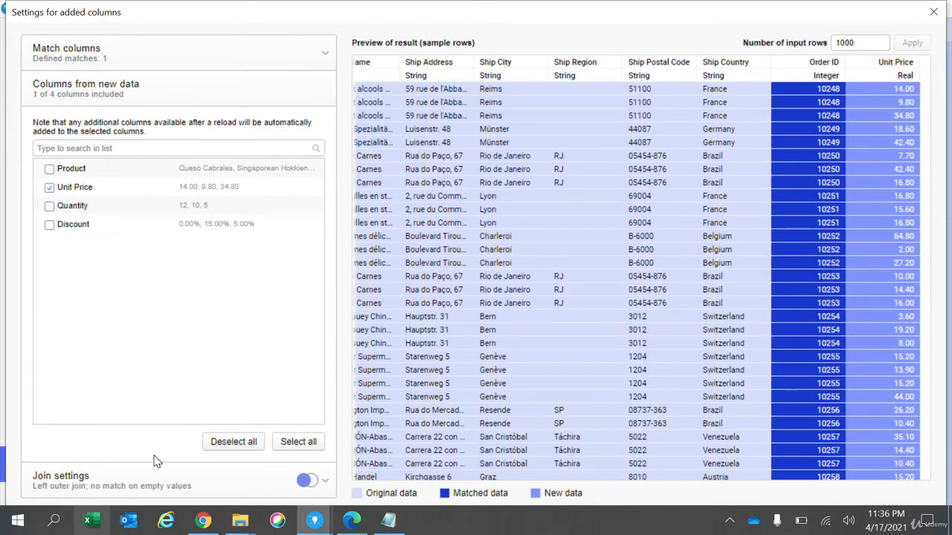
click(943, 13)
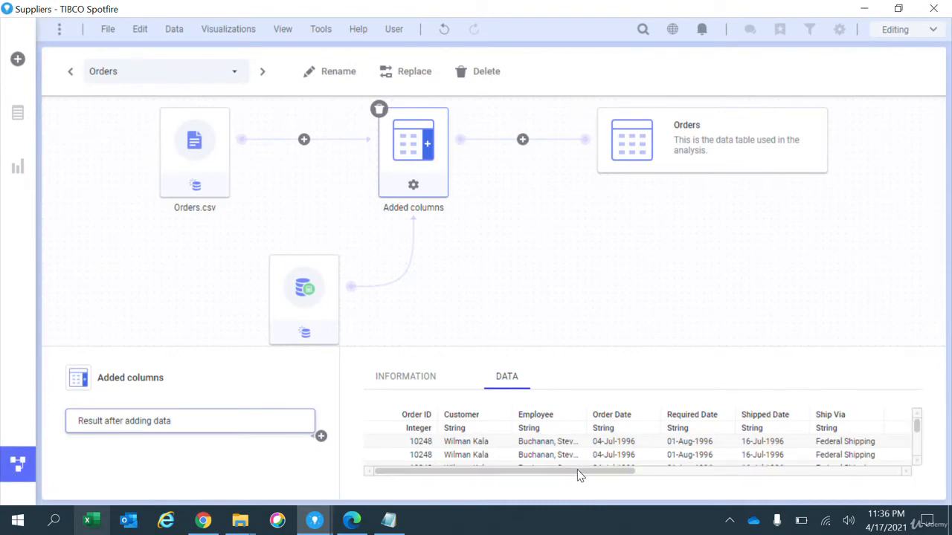
drag(578, 472, 888, 468)
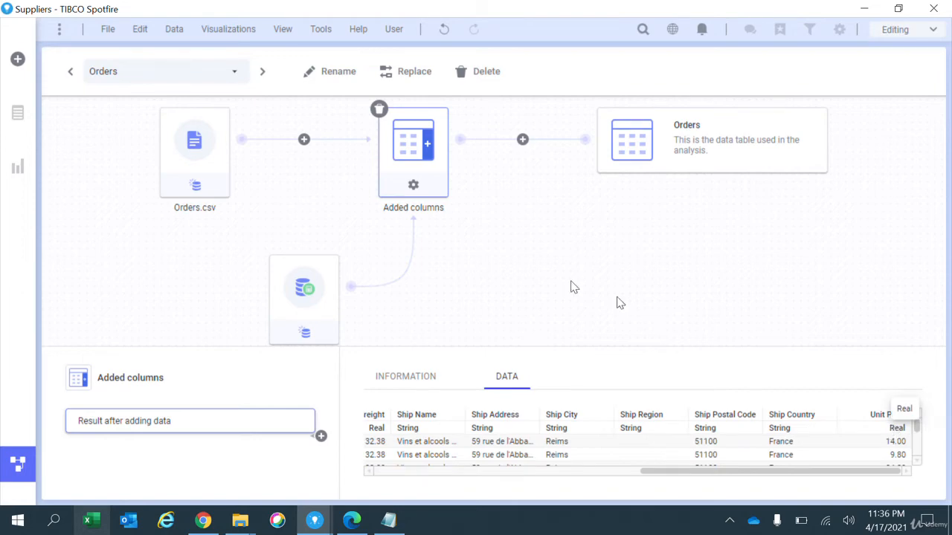
Review the transformations available for the added-columns result and close the list without inserting any.
click(322, 438)
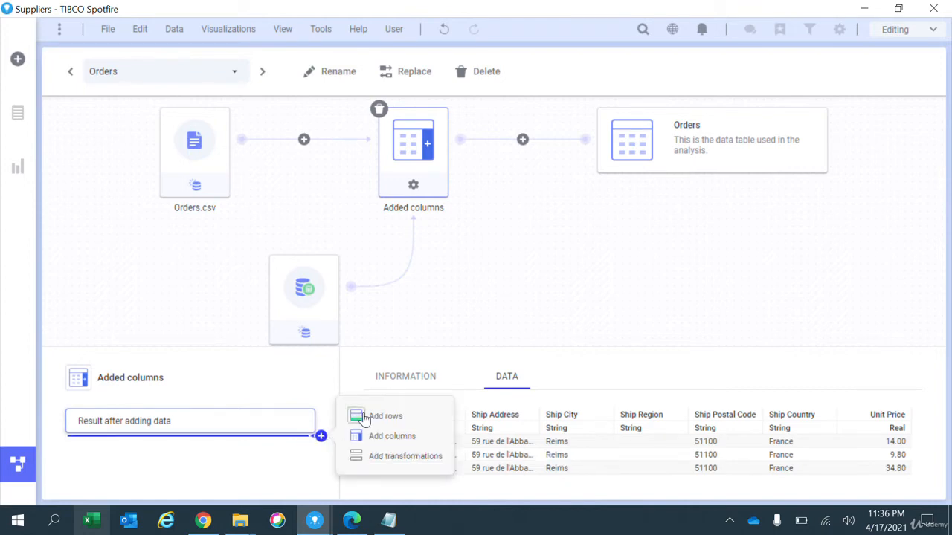
click(386, 457)
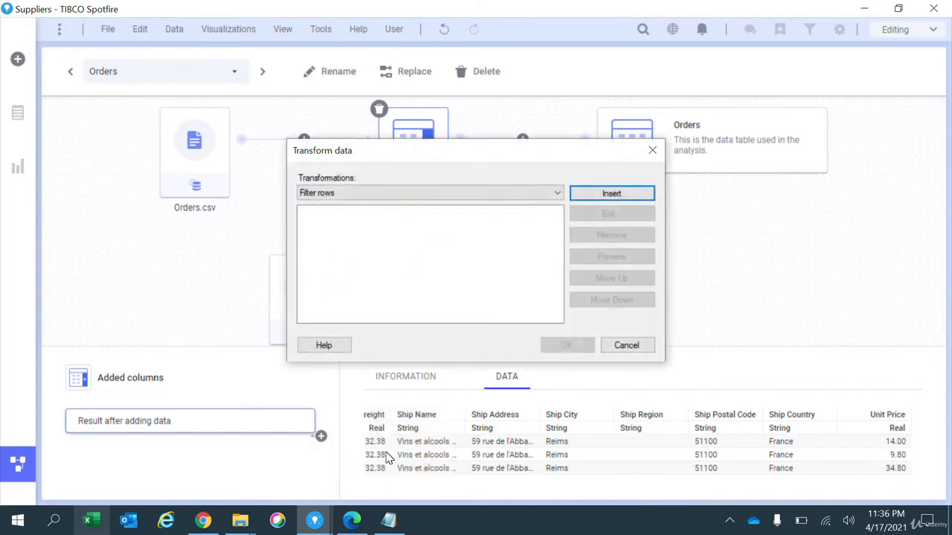
click(413, 196)
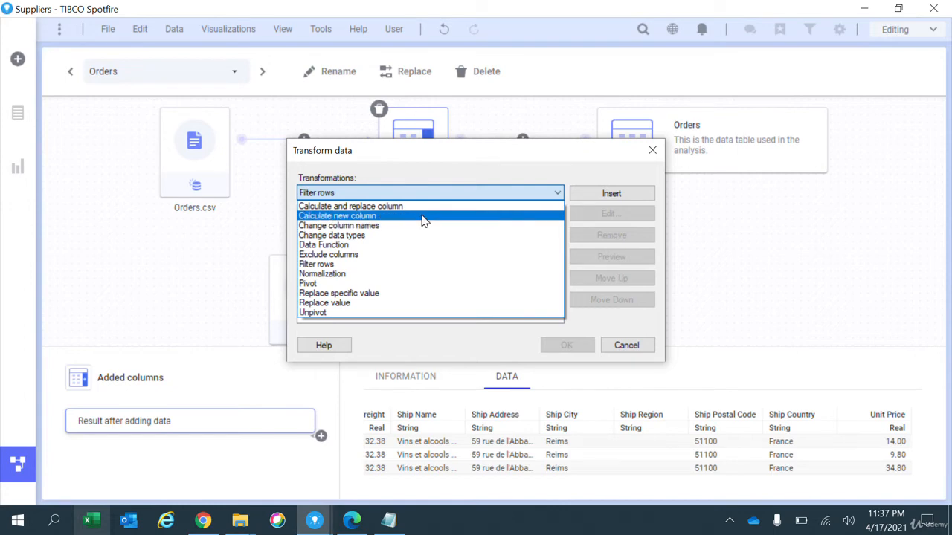
click(652, 150)
click(652, 150)
Examine the columns and sample data of the Employees and Suppliers tables in the data canvas.
click(219, 70)
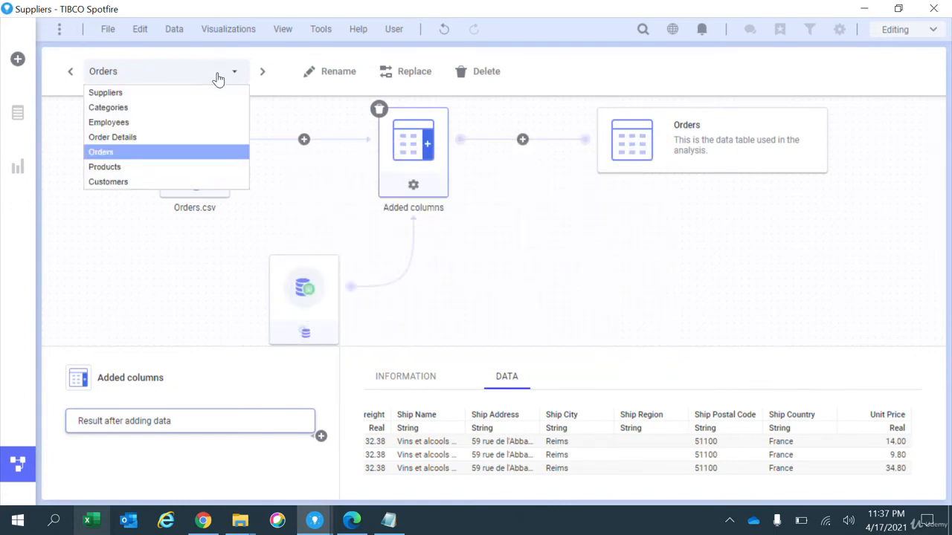
click(191, 122)
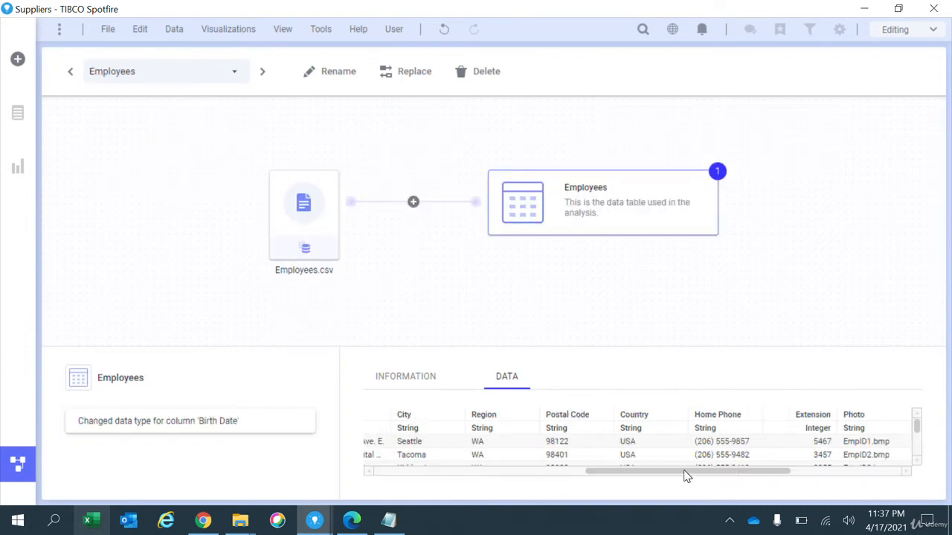
drag(684, 473, 449, 483)
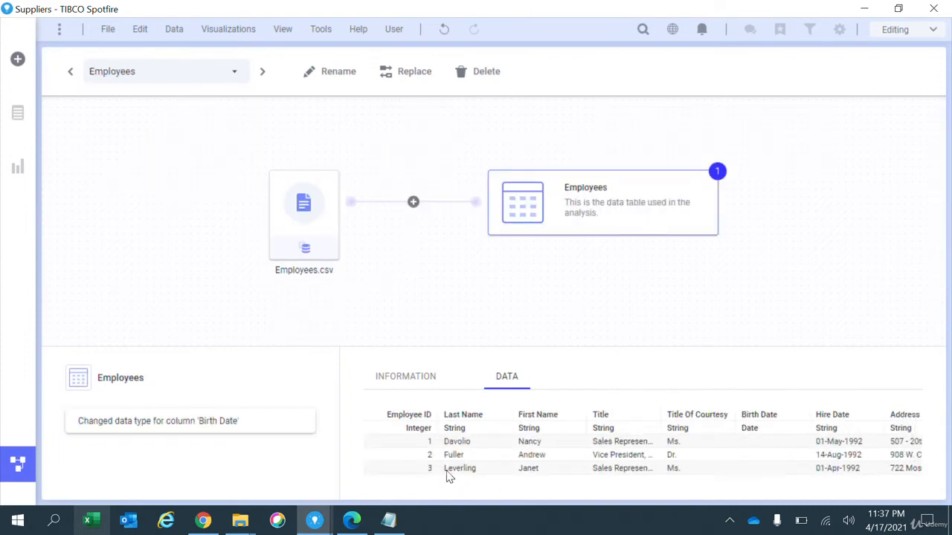
click(191, 74)
click(176, 92)
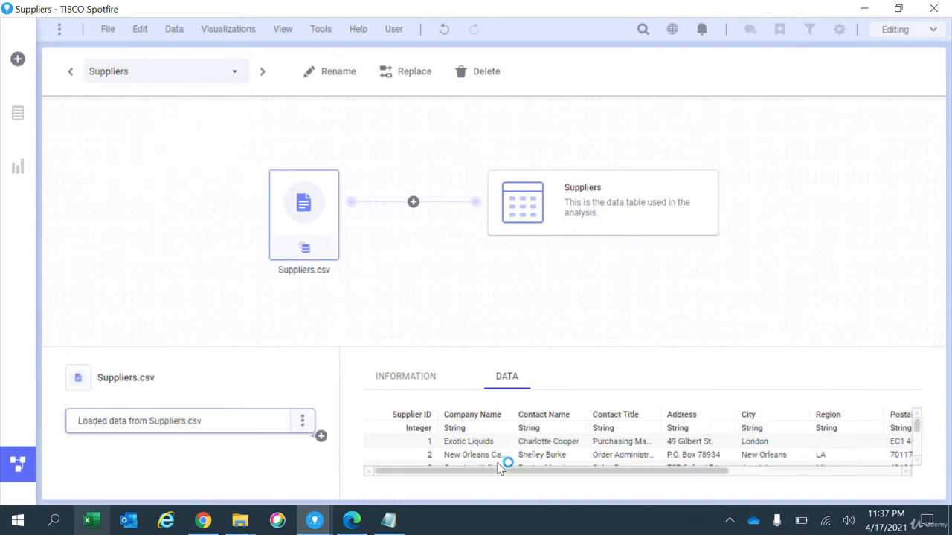
drag(573, 473, 425, 499)
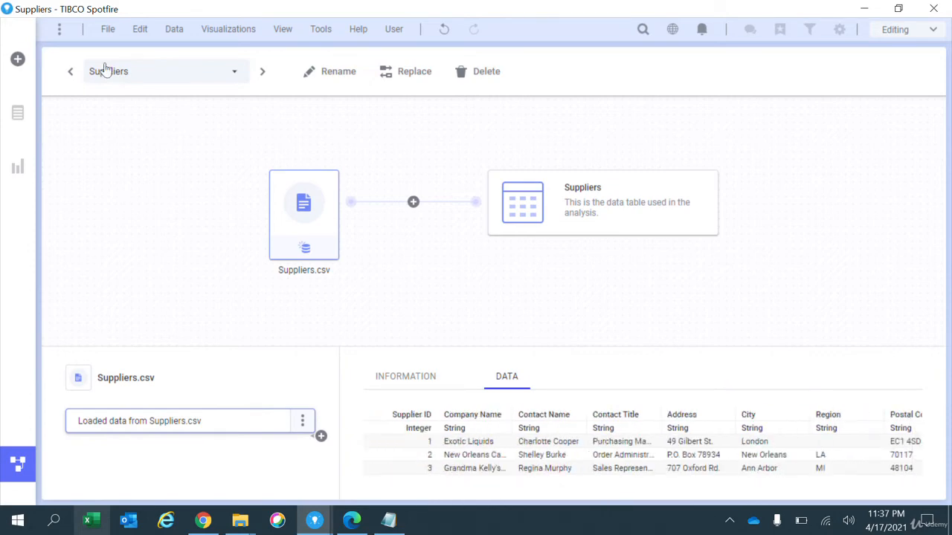
Return to the Orders table and widen the Employee column in its data preview to read the full names.
click(153, 77)
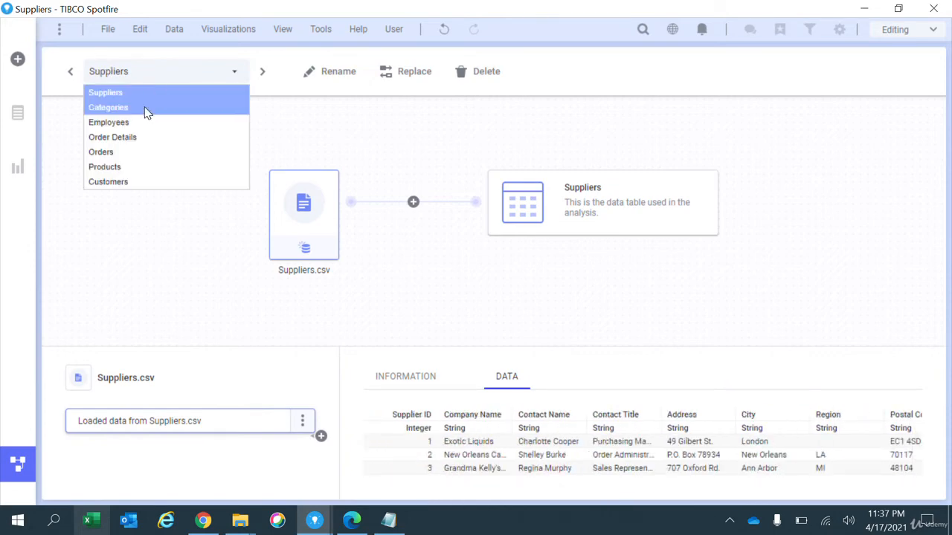
click(146, 153)
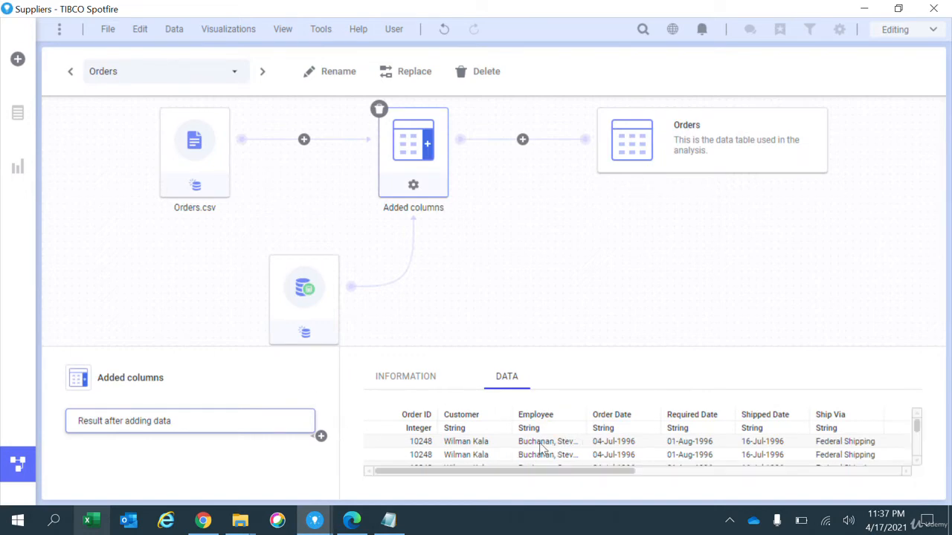
drag(587, 412, 659, 414)
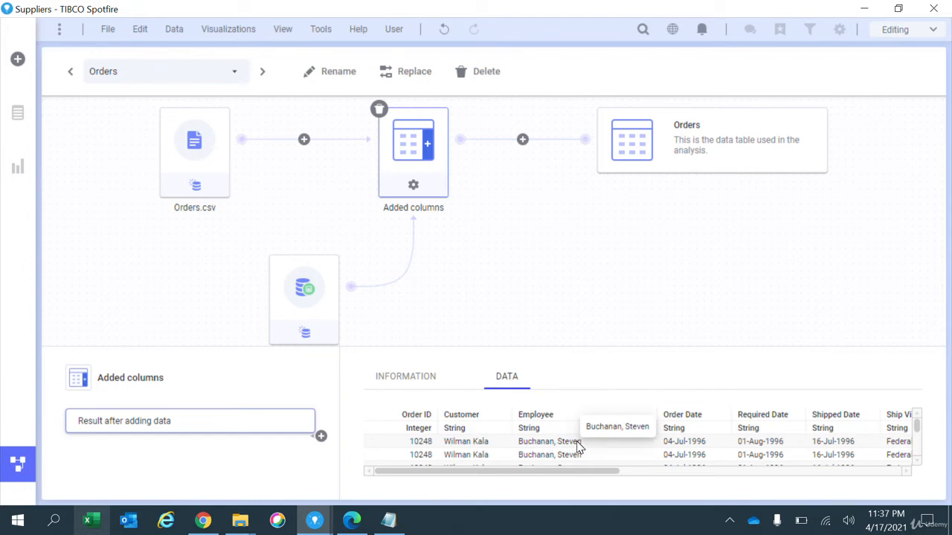
Insert a Calculate and replace column transformation on the added-columns result, with Employee as the column to replace.
click(320, 436)
click(388, 456)
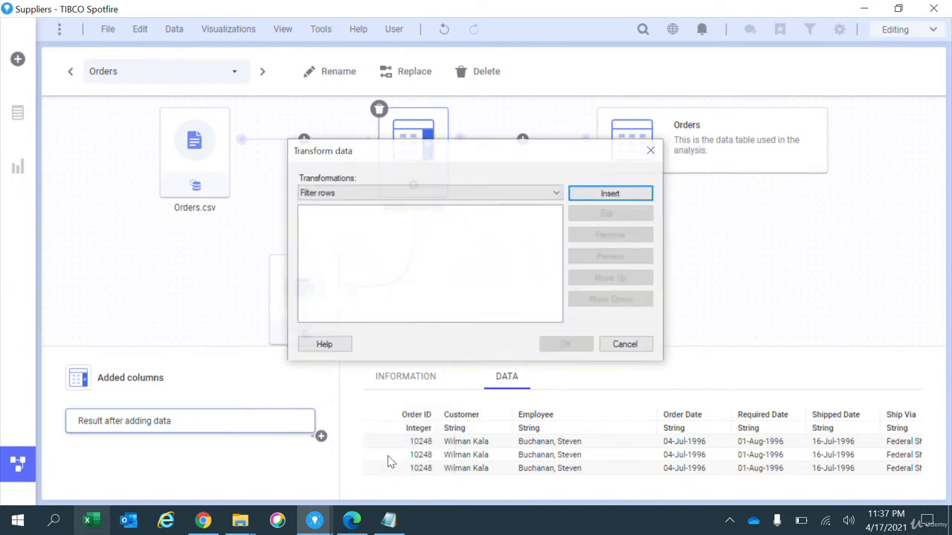
click(404, 195)
click(385, 207)
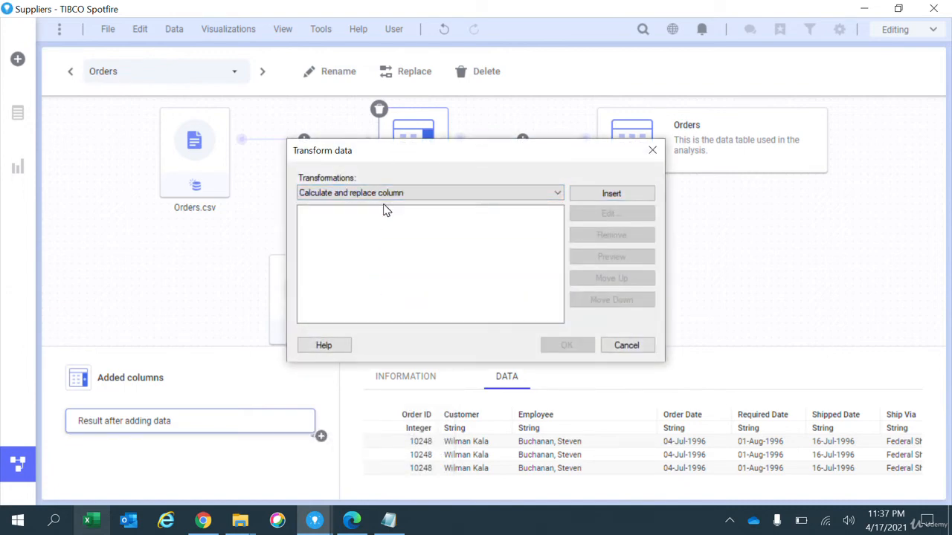
click(629, 200)
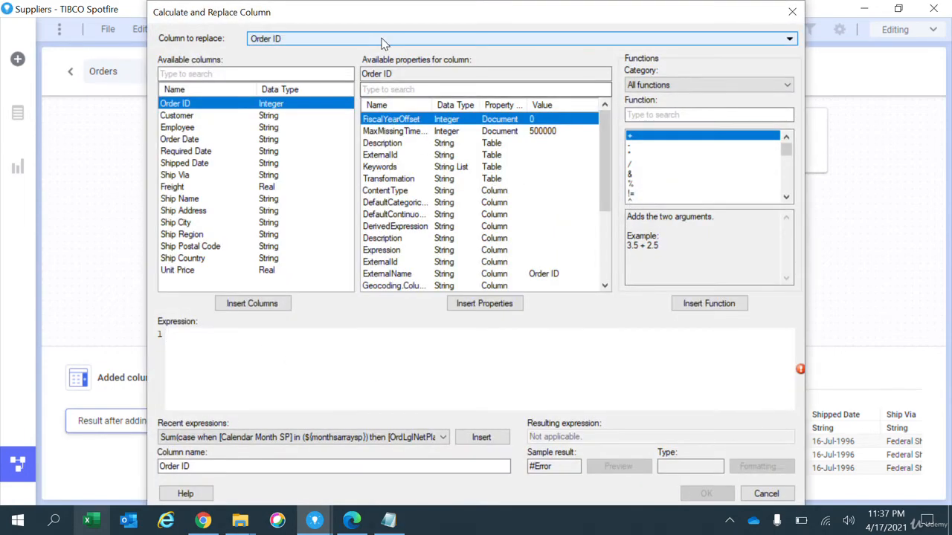
click(383, 43)
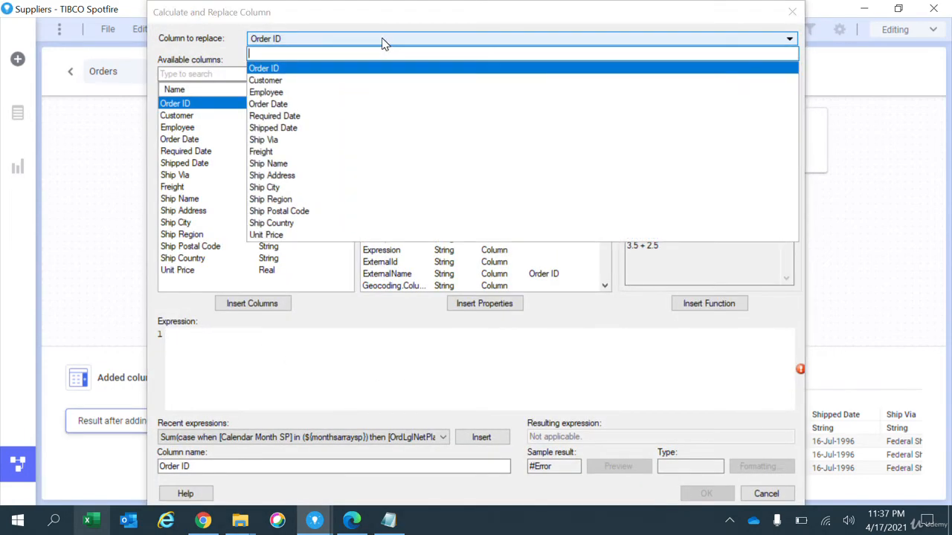
click(296, 91)
Enter the expression Split([Employee],",",2) to extract the part of the employee name after the comma.
click(167, 335)
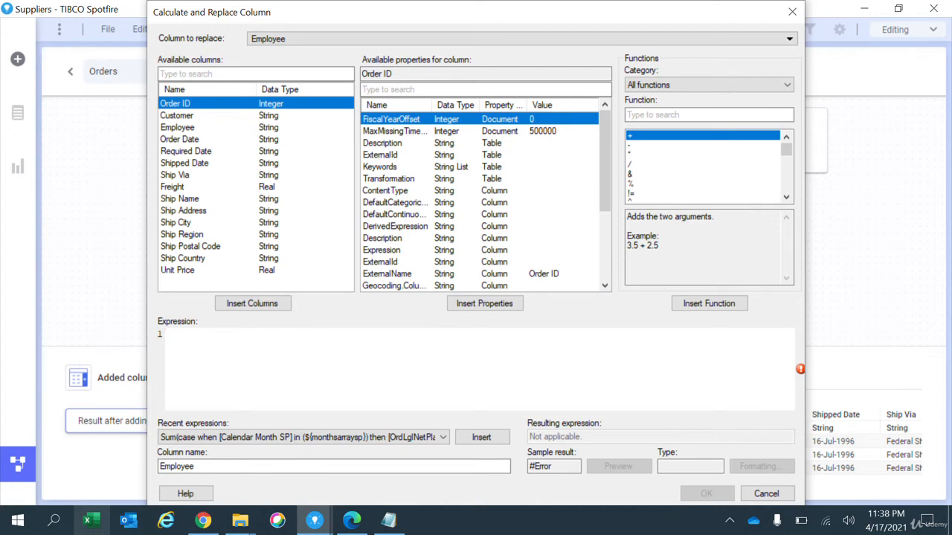
text(plit)
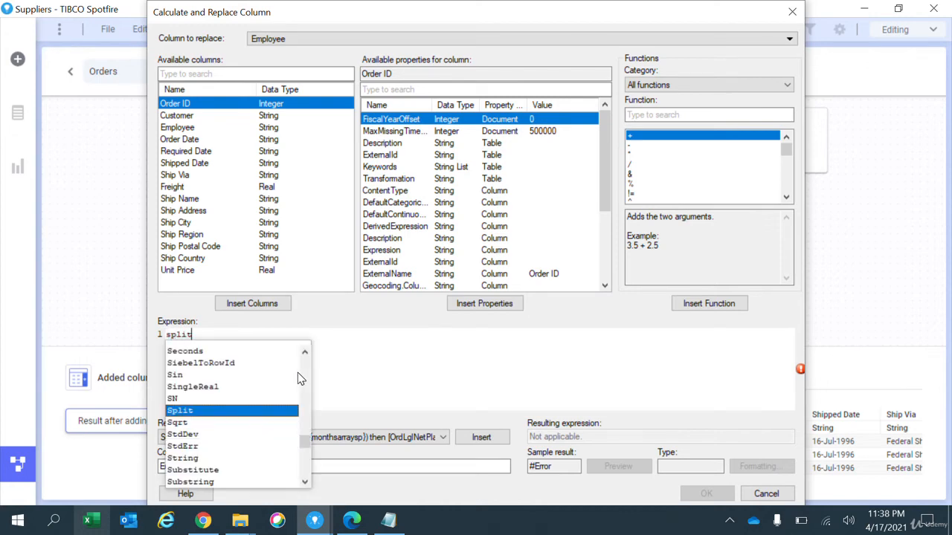
key(Return)
text([Em)
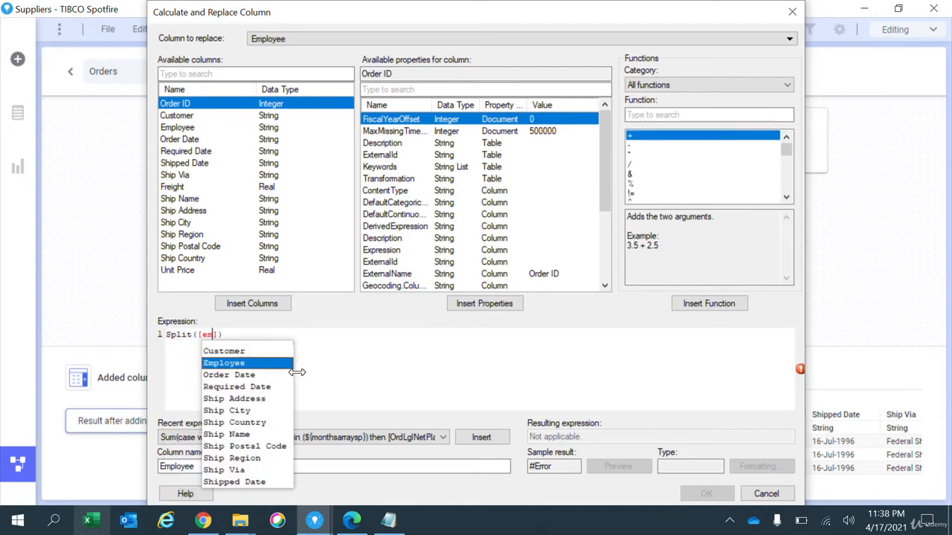
key(Return)
text(,",")
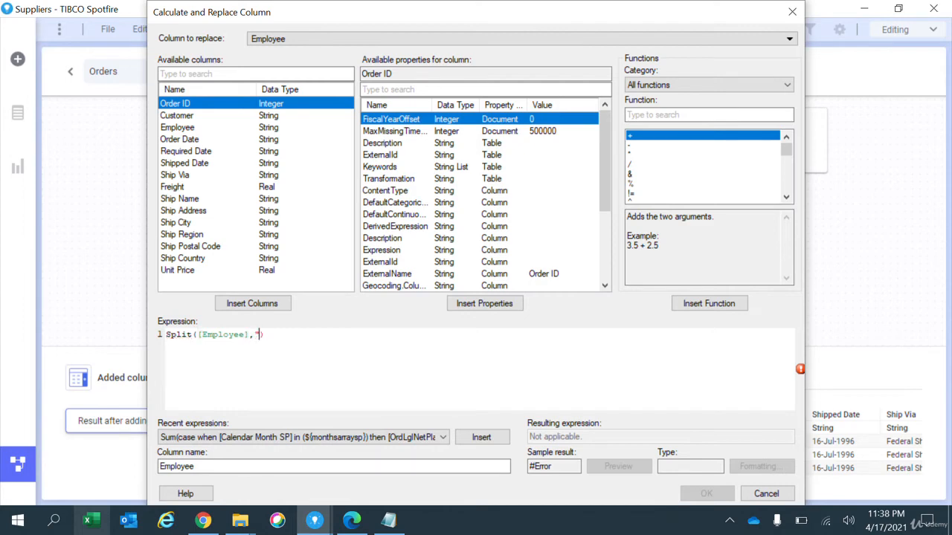
text(,2)
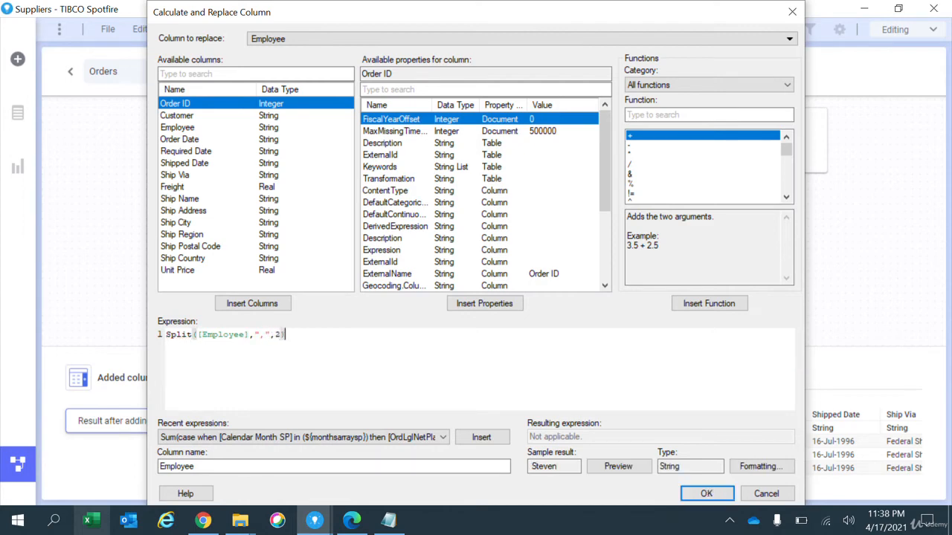
Add a second expression line, Split([Employee],",",1), to extract the part of the name before the comma.
key(Return)
text(Split)
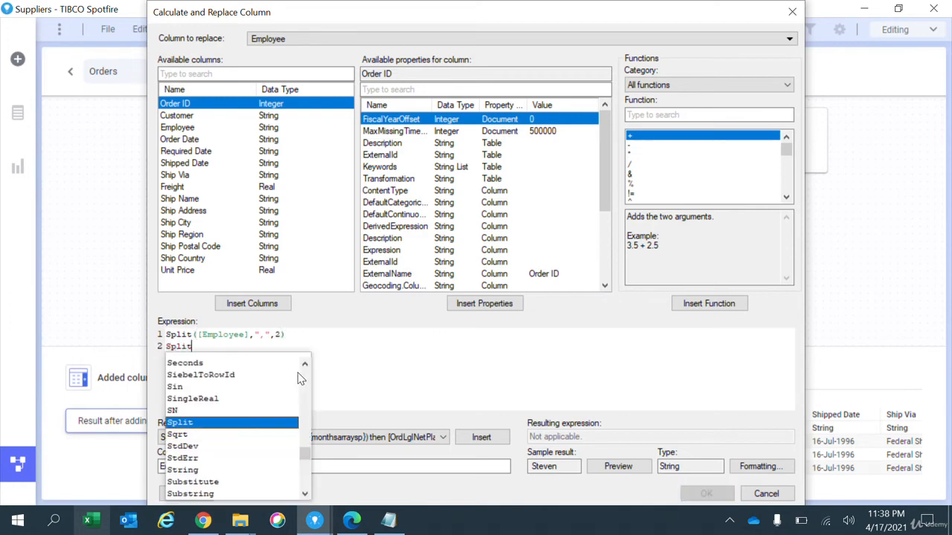
text(([emp)
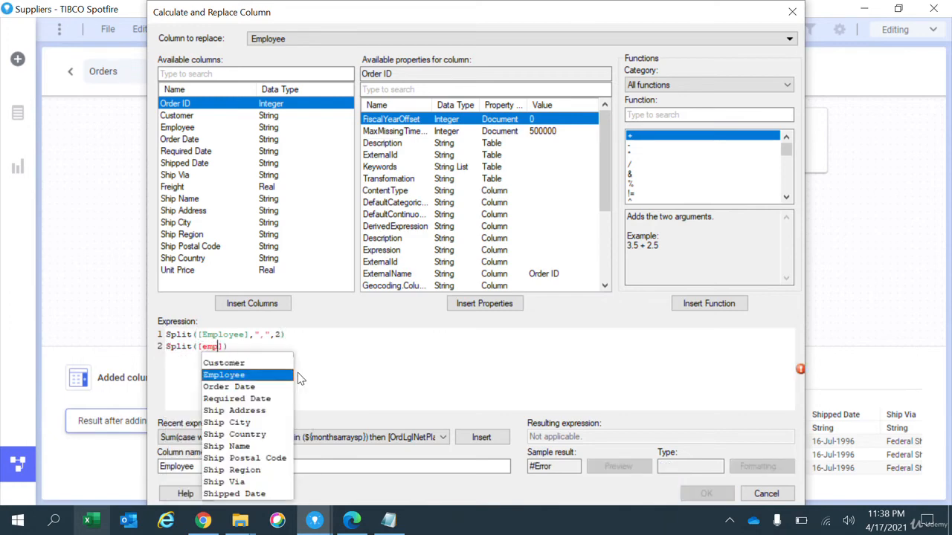
key(Return)
text(,")
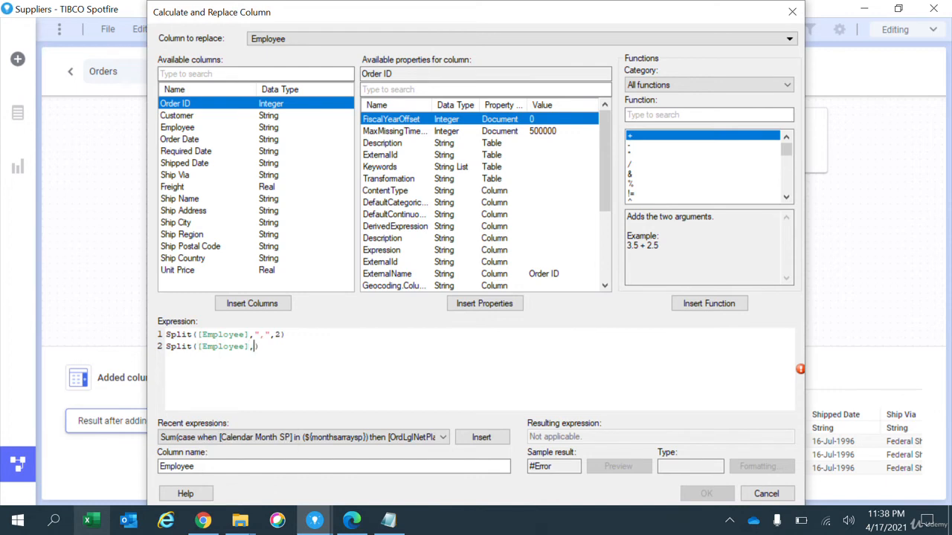
text(,",1)
Wrap both Split lines in a Concatenate function and separate the two arguments with a comma.
key(Up)
key(Home)
key(Return)
text(Con)
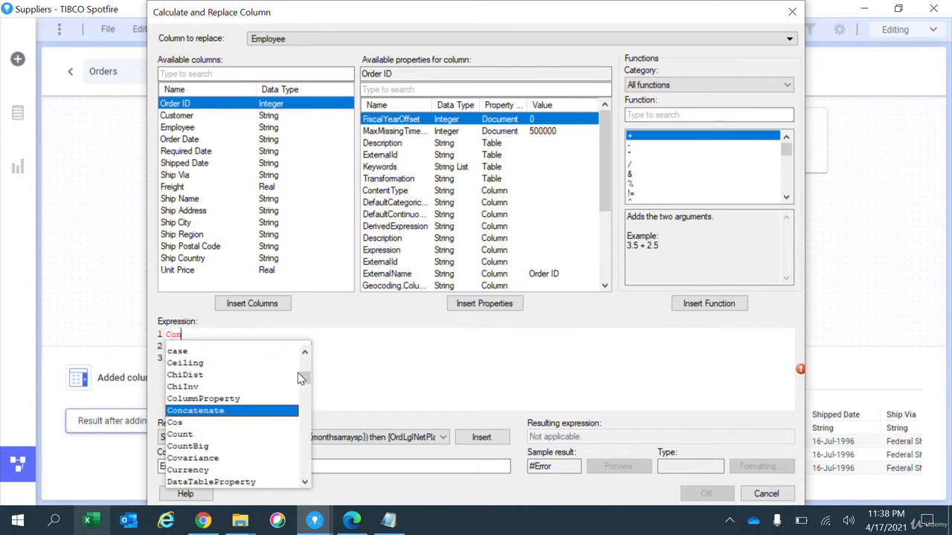
text(ca)
key(Return)
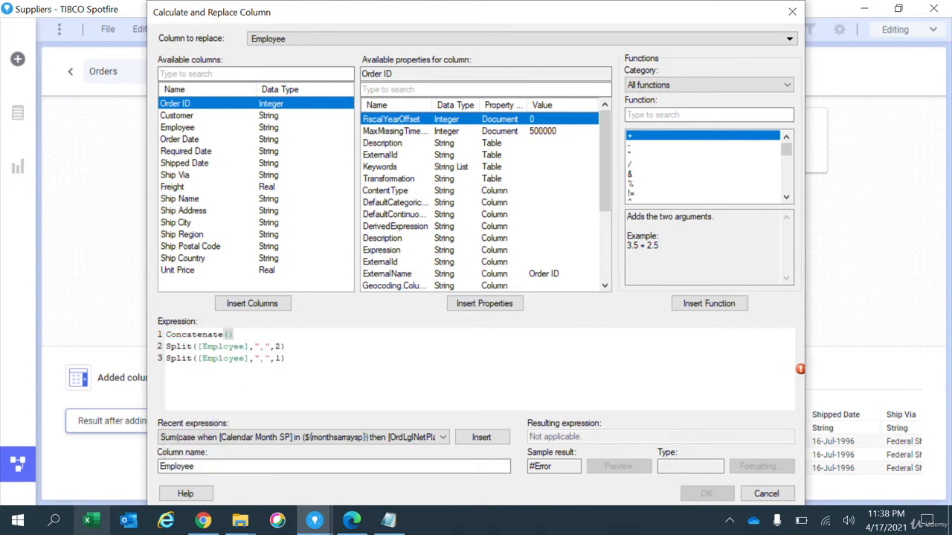
key(Down)
key(End)
key(Return)
text())
key(Up)
key(Home)
key(Left)
text(,)
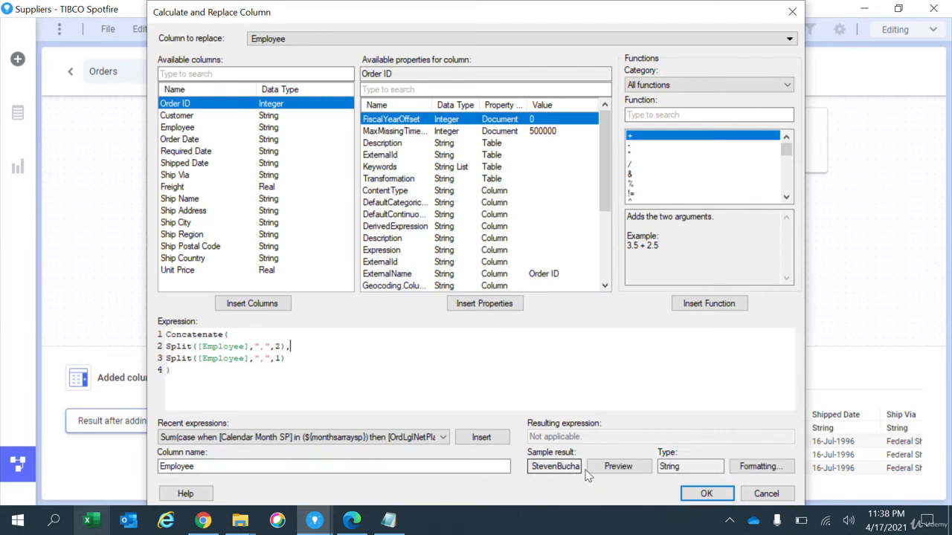
Preview the concatenated names against the original Employee values, and close the preview.
click(614, 469)
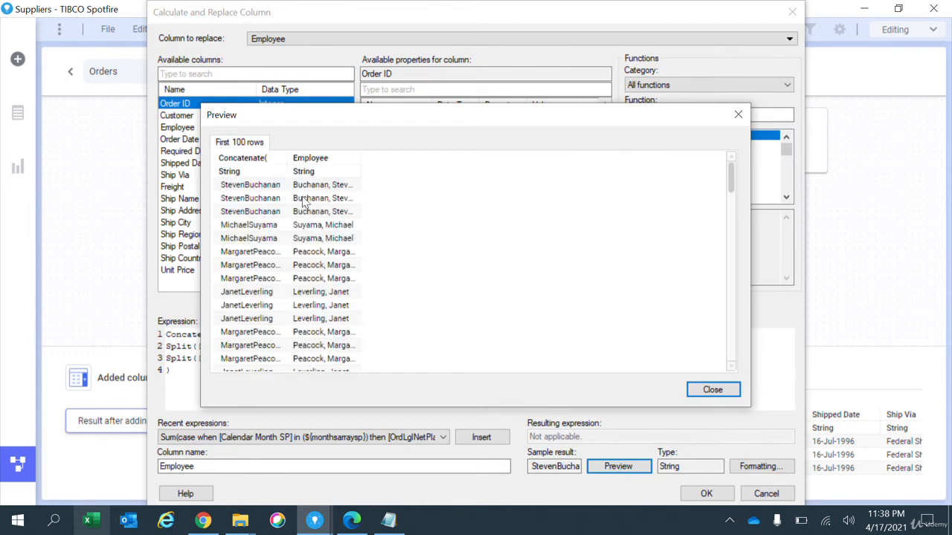
drag(287, 157, 326, 154)
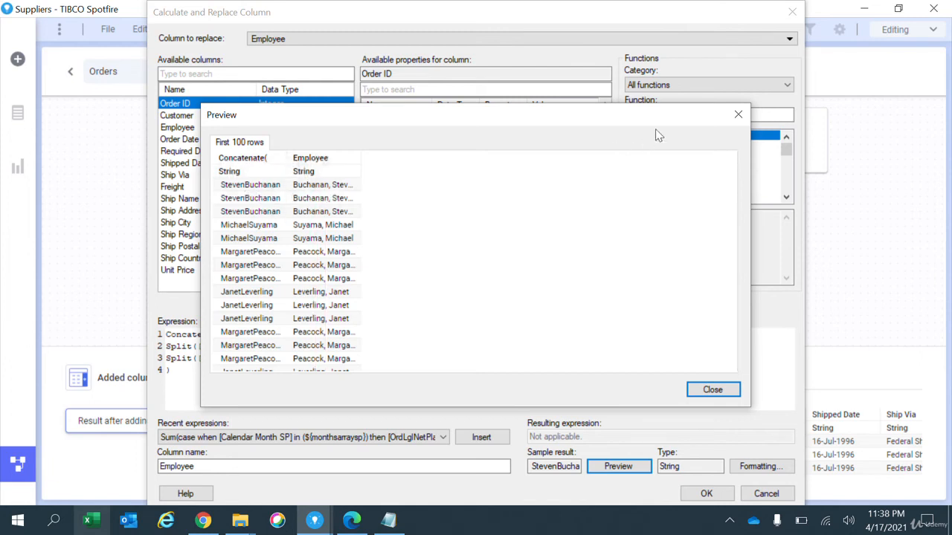
click(738, 116)
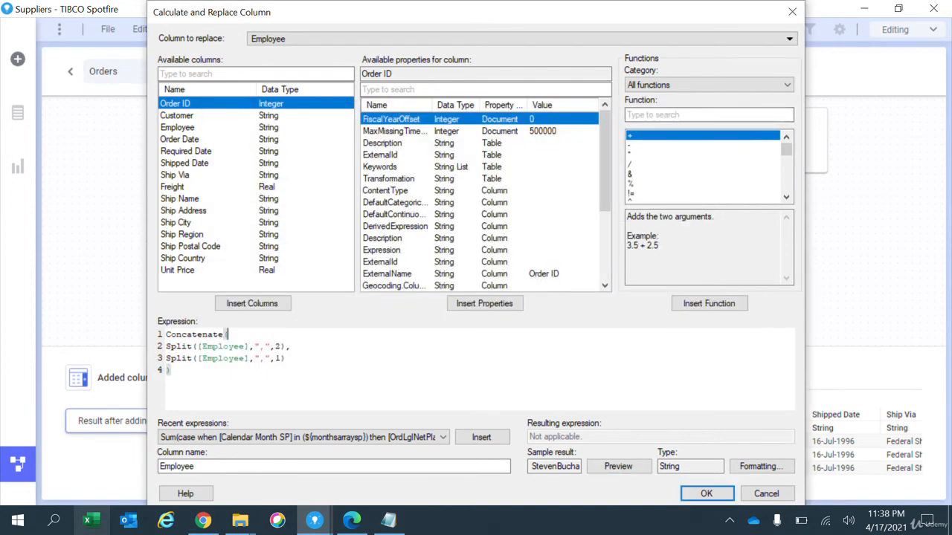
Add a " " string argument after the first Split in the Concatenate expression and wrap that Split in Trim.
text(" )
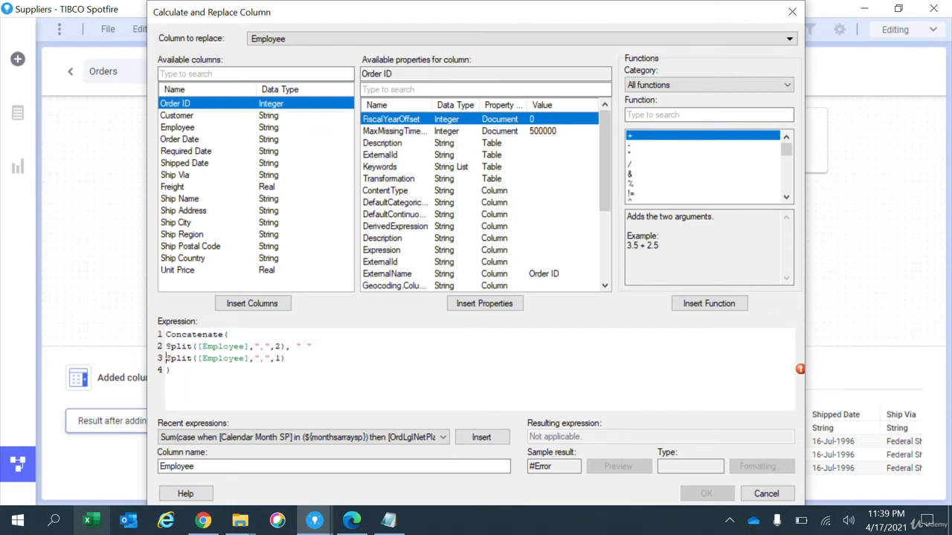
text(Trim()
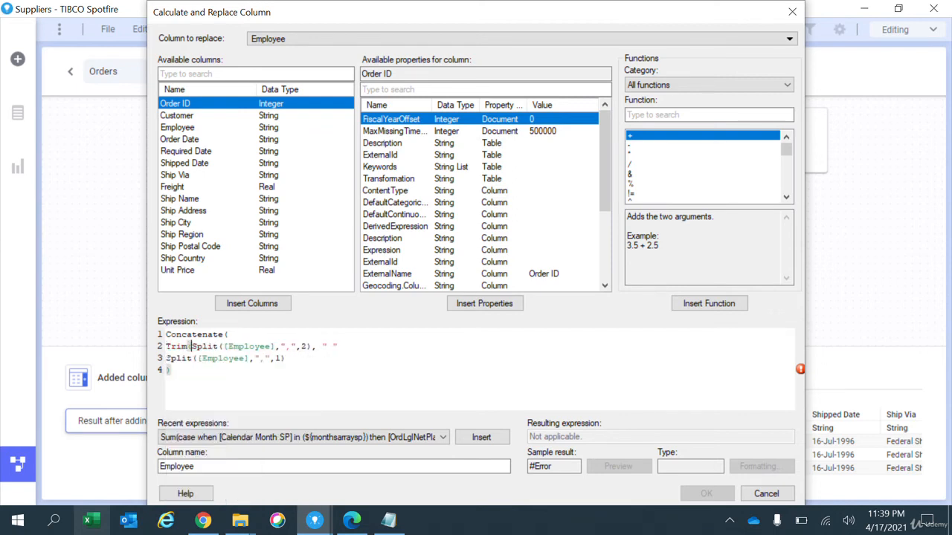
key(Left)
key(Left)
text())
key(Right)
key(Right)
Wrap the second Split in Trim and put a comma after the " " argument to complete the Concatenate expression.
text(Trim()
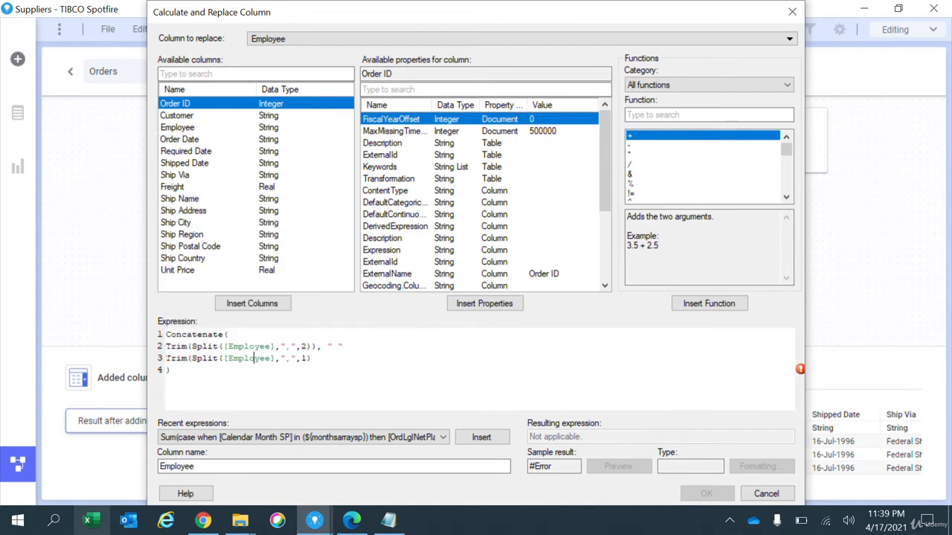
key(Right)
key(Right)
key(Right)
text())
key(Left)
key(Up)
key(End)
text(, " ",)
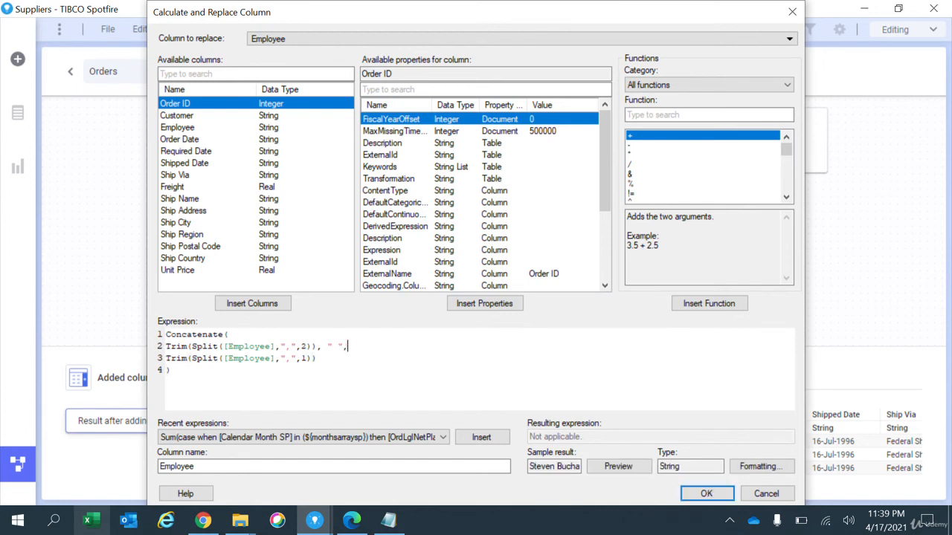
Preview the trimmed and space-separated names beside the original Employee values, and close the preview.
click(604, 467)
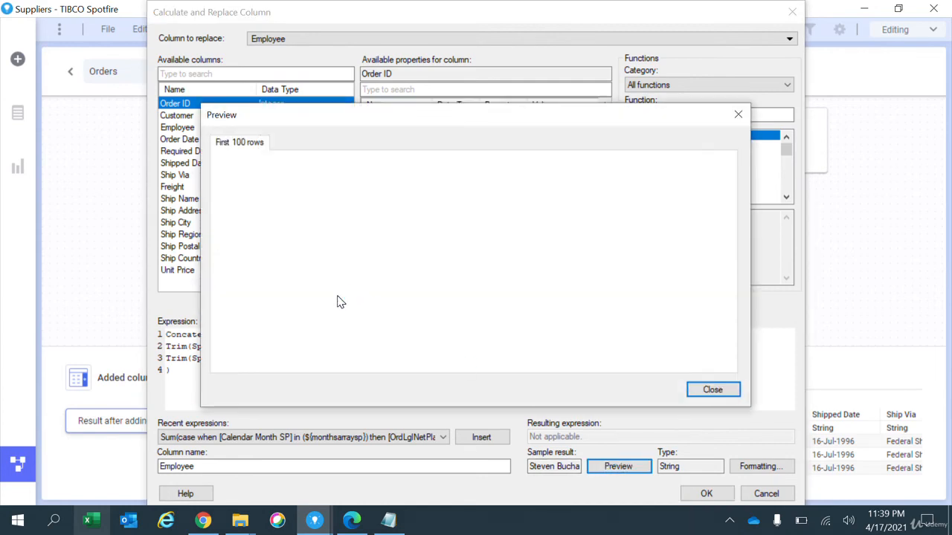
drag(287, 158, 316, 165)
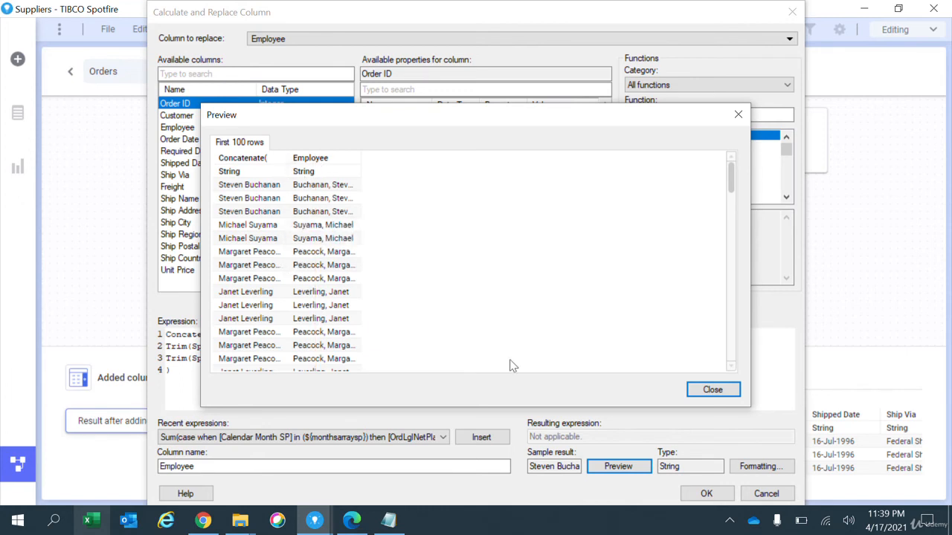
click(713, 390)
mouse_move(351, 520)
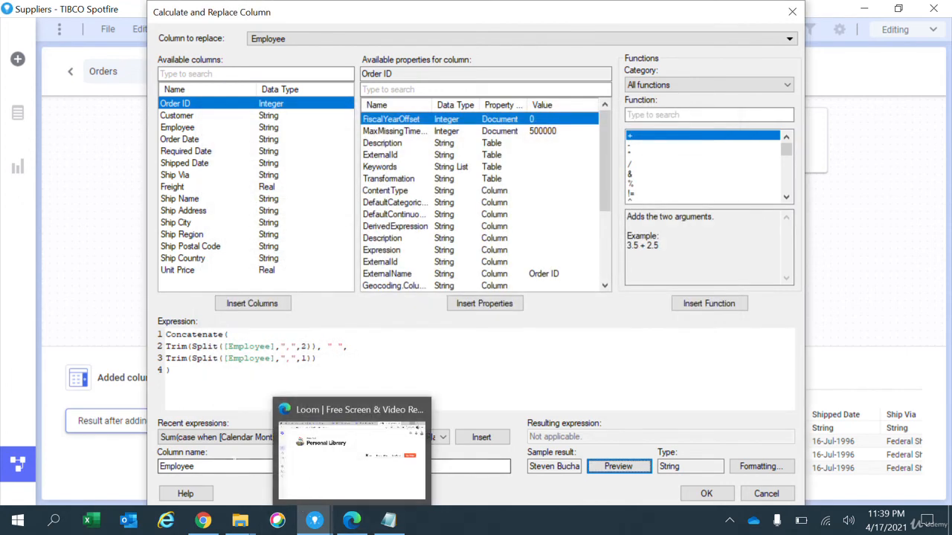
click(235, 461)
text(Name)
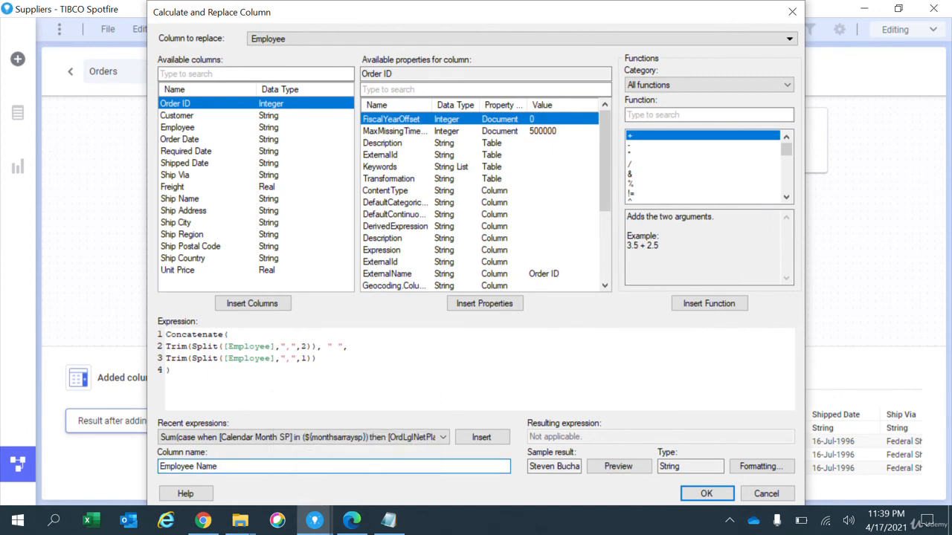
key(BackSpace)
key(BackSpace)
key(BackSpace)
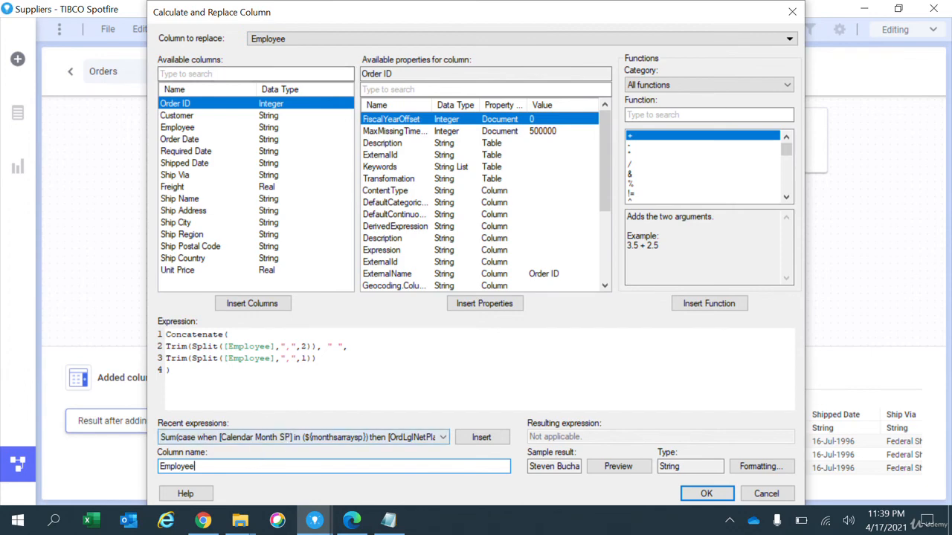
Apply the Calculate and replace column transformation to the added columns and check the Employee values in the data preview.
click(706, 494)
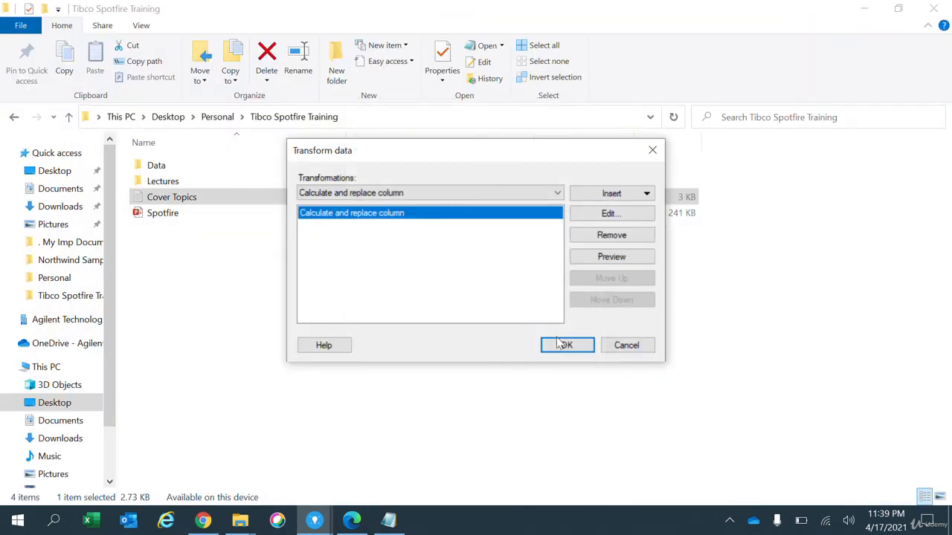
click(567, 346)
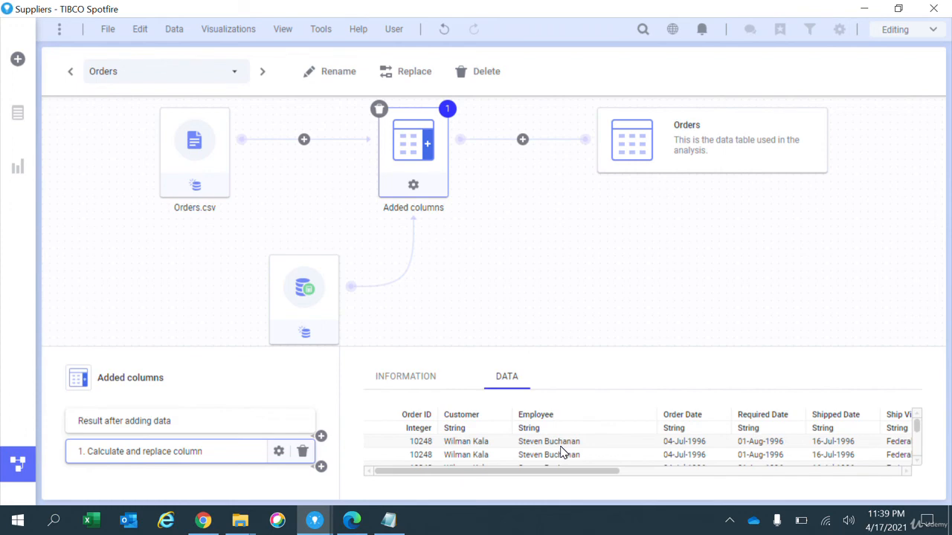
scroll(563, 452, down, 2)
scroll(562, 453, up, 2)
drag(921, 432, 919, 416)
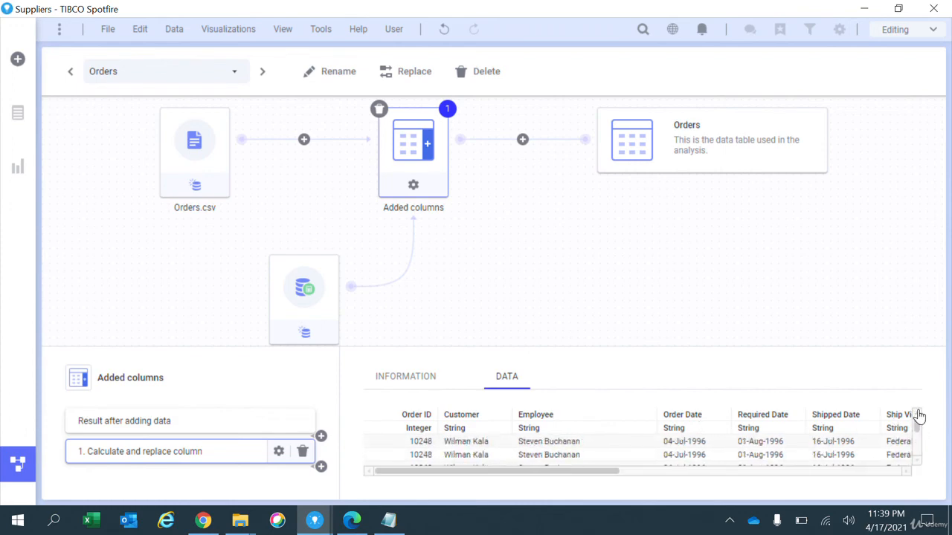